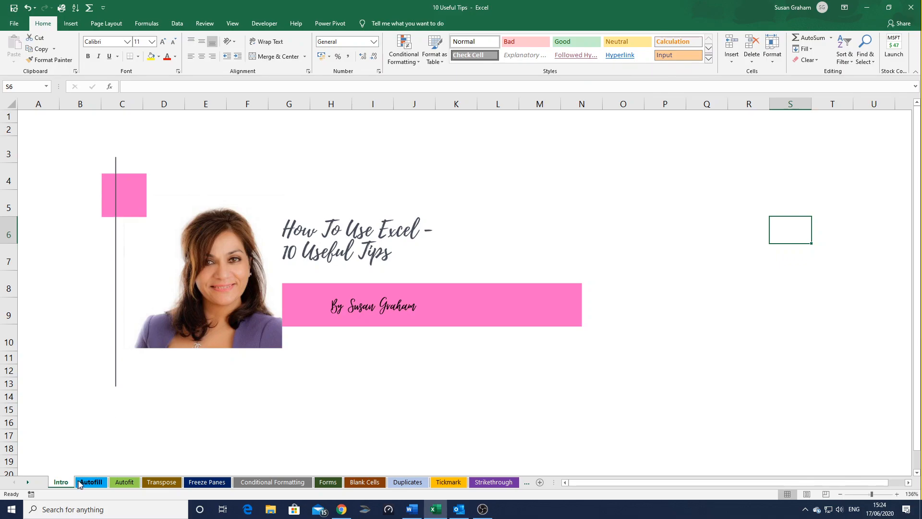
On the Autofill sheet, extend the number series in A13:A14 down to A22 so it runs from 1 to 10.
click(92, 482)
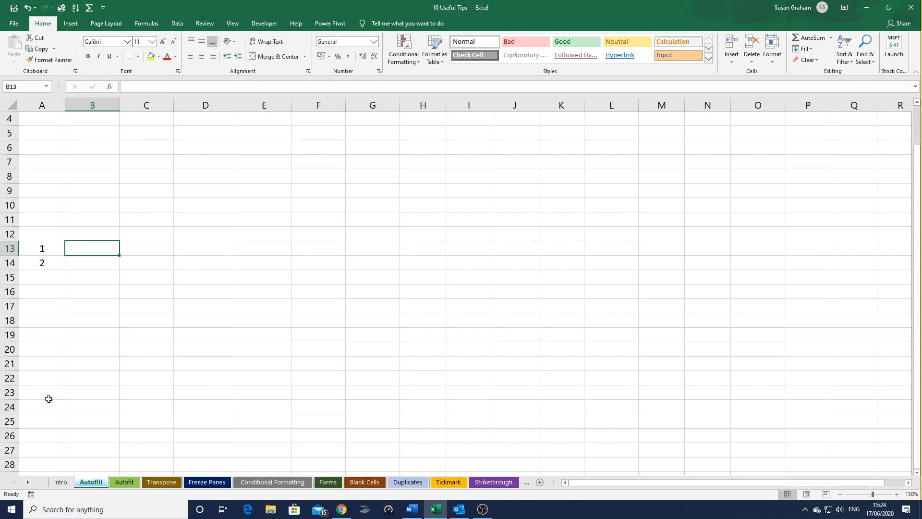
click(44, 247)
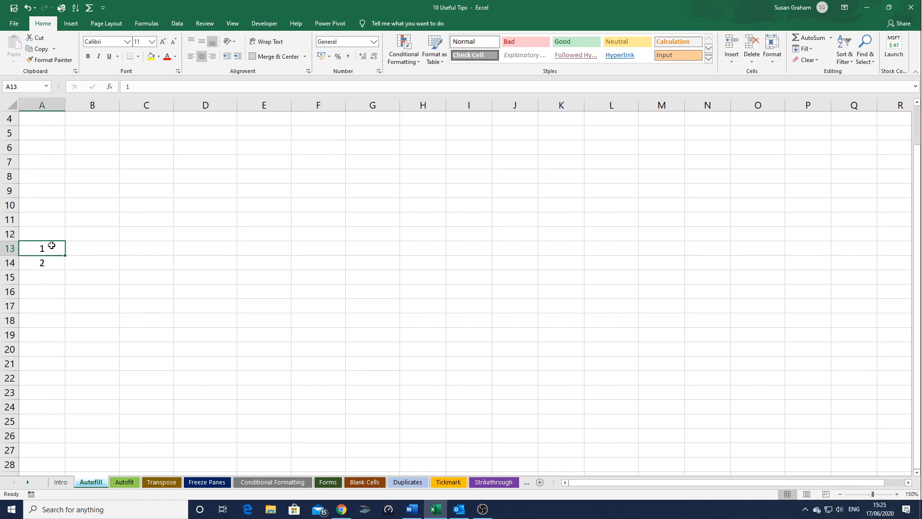
key(shift+Down)
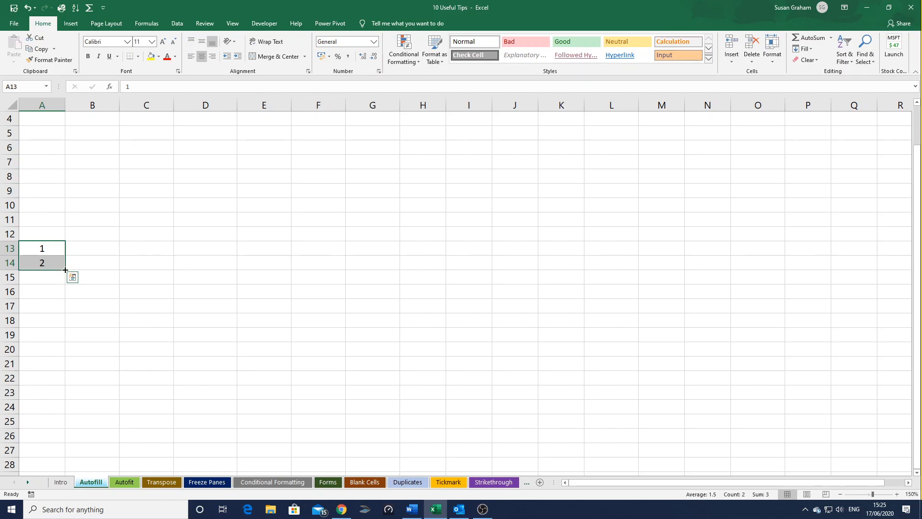
drag(65, 270, 66, 381)
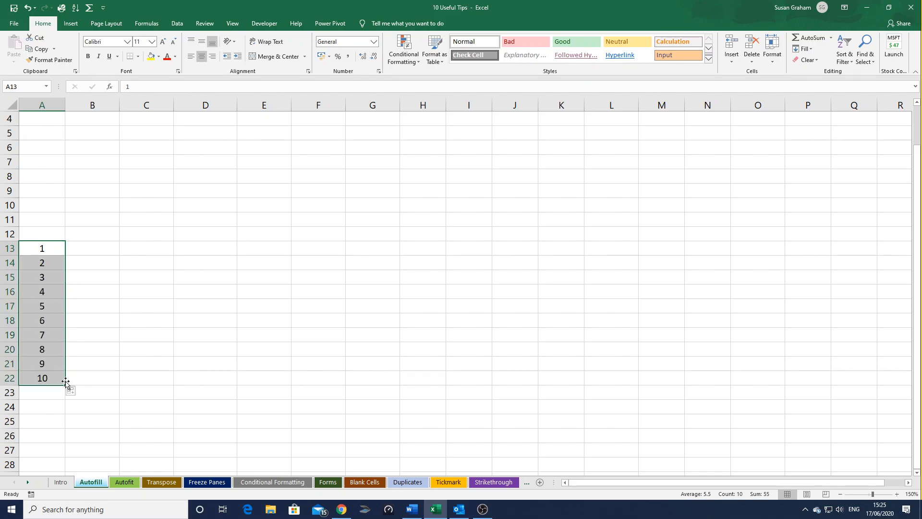
Enter Jan in B13 and Feb in C13, and autofill the month names across row 13 to Dec in column M.
click(89, 248)
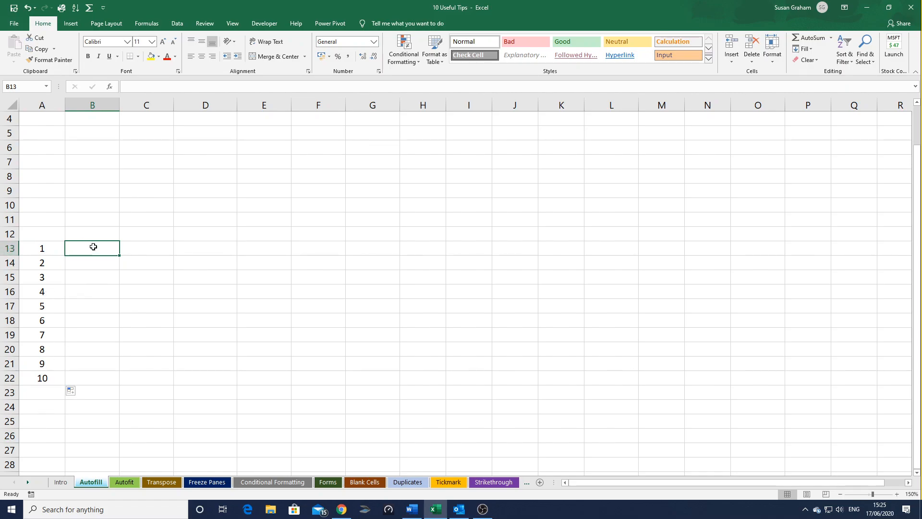
text(Ja)
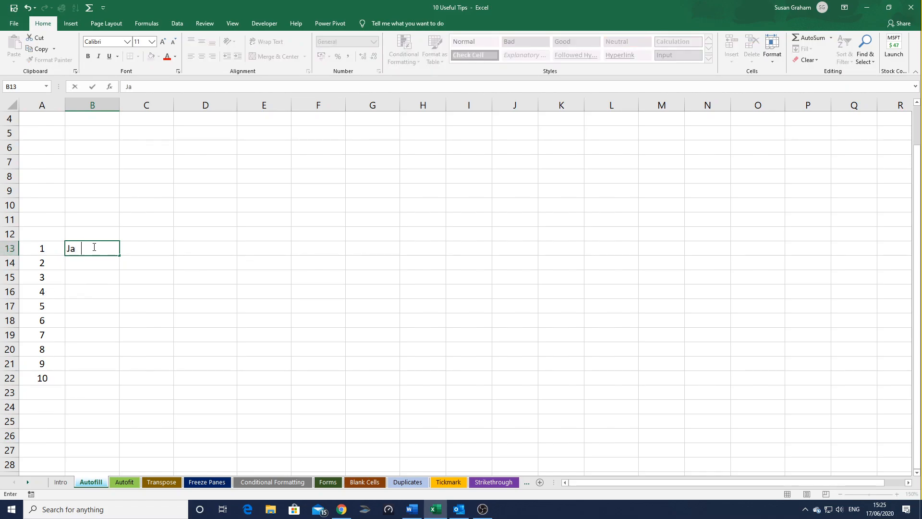
text(n)
key(Tab)
text(Feb)
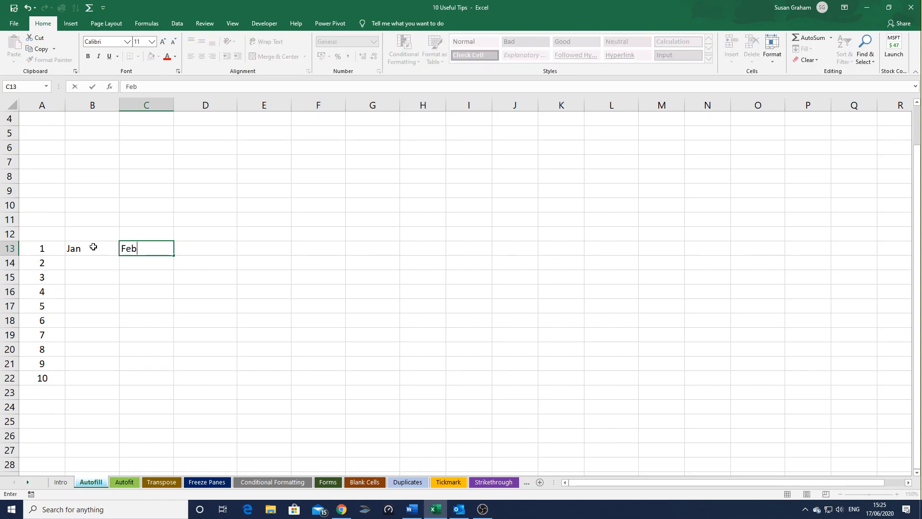
click(93, 247)
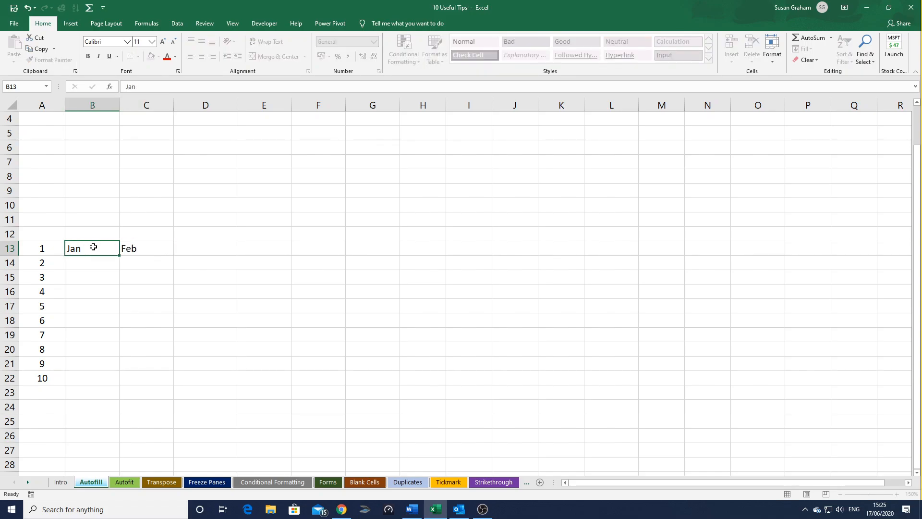
key(shift+Right)
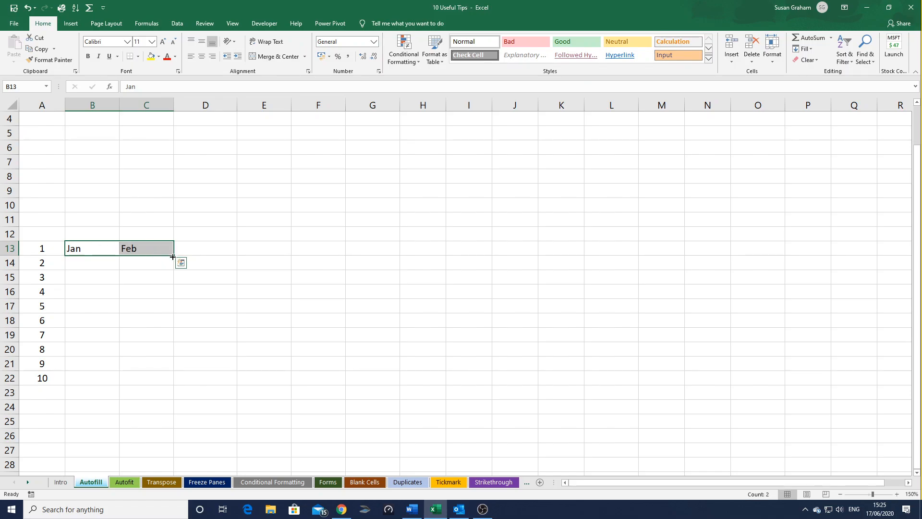
drag(173, 256, 669, 252)
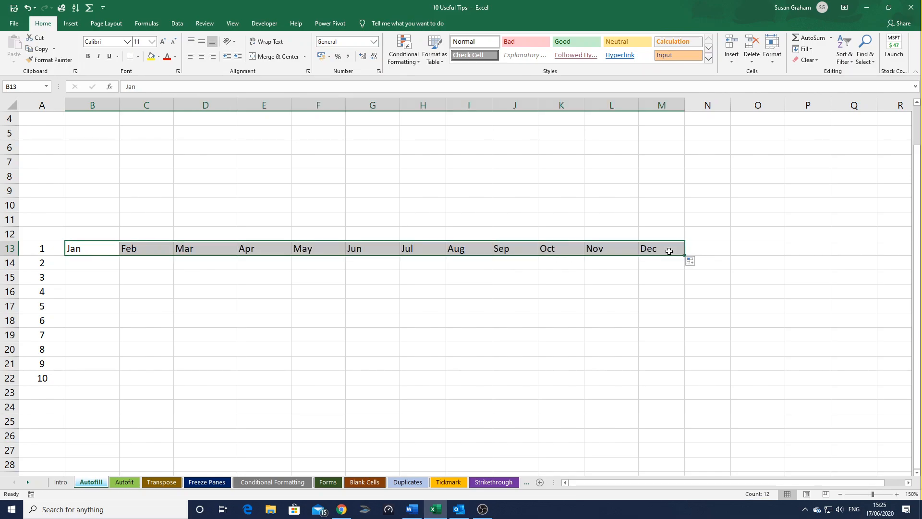
Enter the dates 1/02/20 in O13 and 2/02/20 in O14, and autofill the daily series down to O22.
click(748, 250)
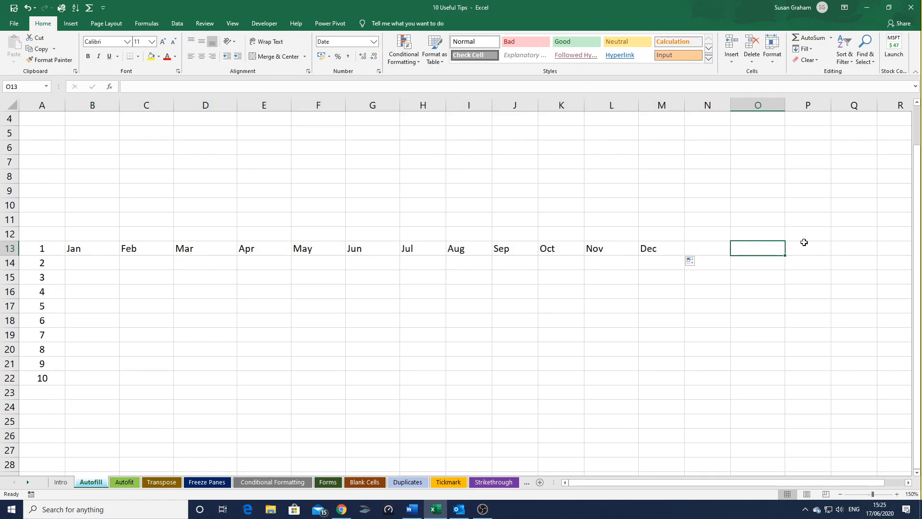
text(1/)
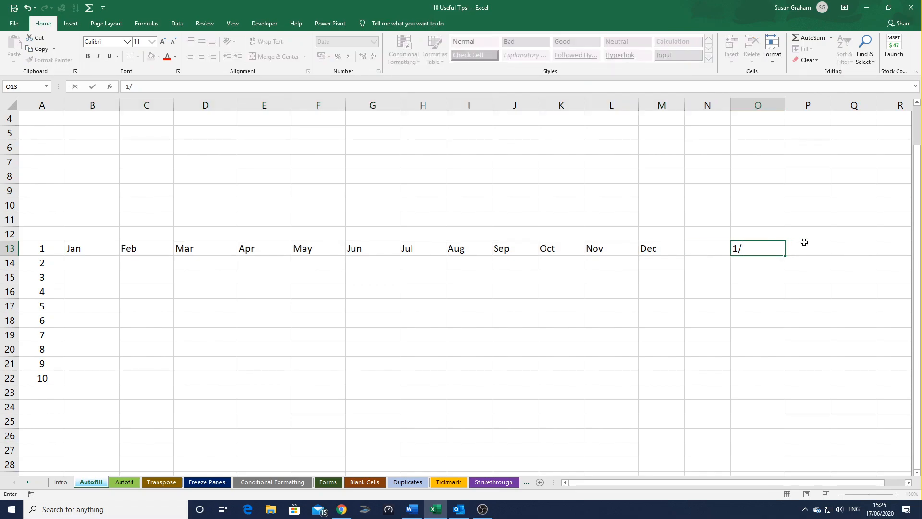
text(02/20)
key(Return)
text(2/02/20)
key(Return)
click(768, 248)
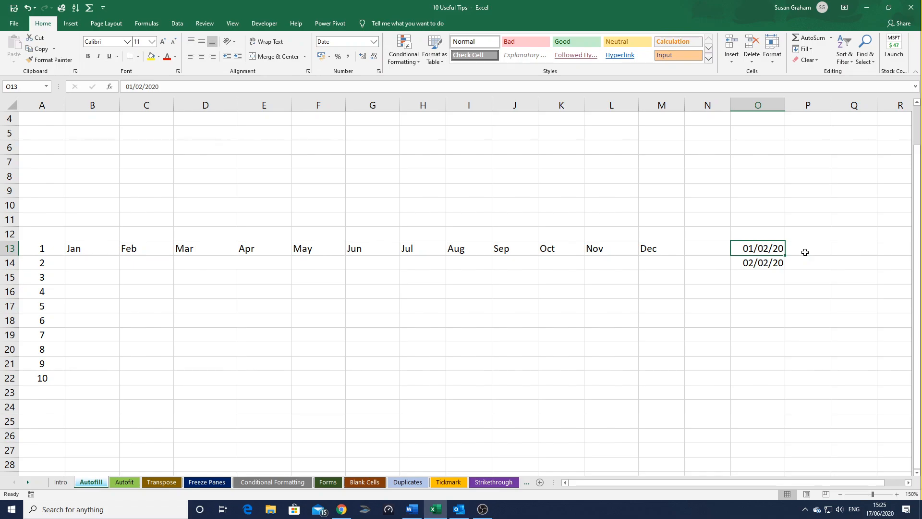
key(shift+Down)
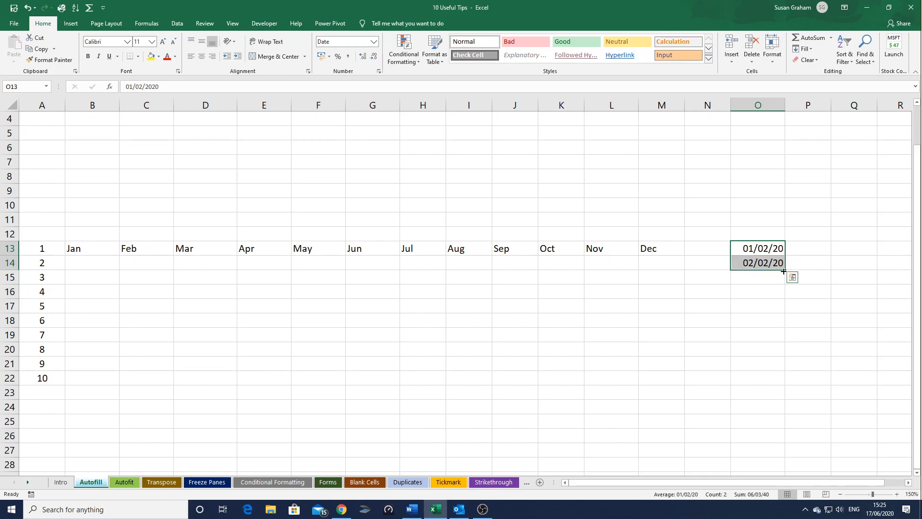
drag(785, 271, 788, 381)
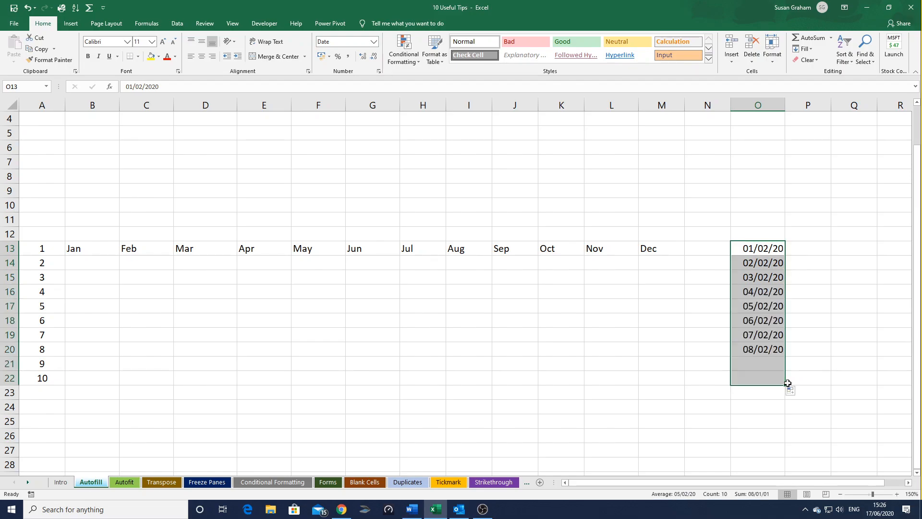
click(676, 345)
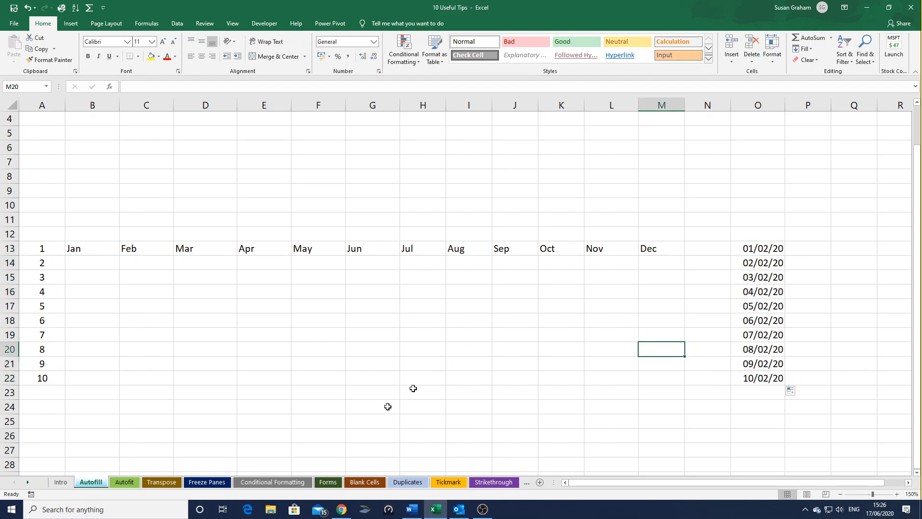
On the Autofit sheet, autofit the widths of the NAME, POSITION and NO OF YEARS columns one by one.
click(121, 482)
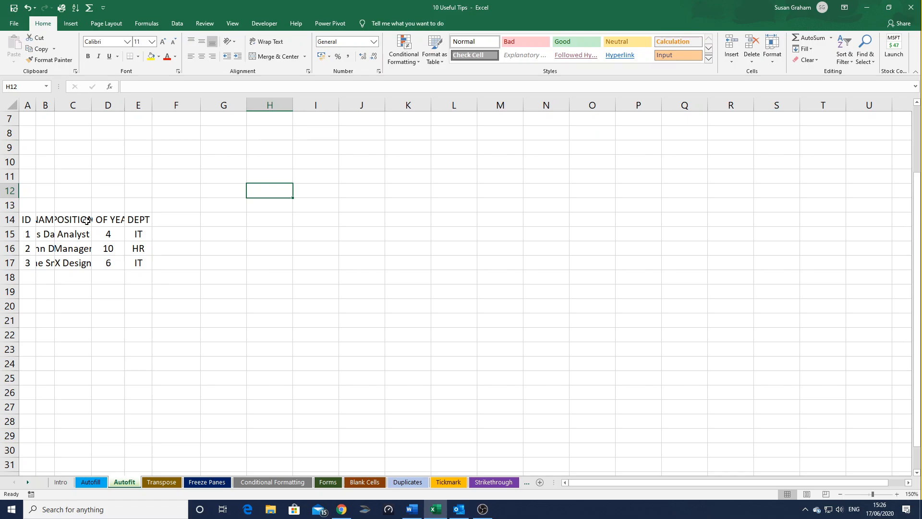
double_click(55, 108)
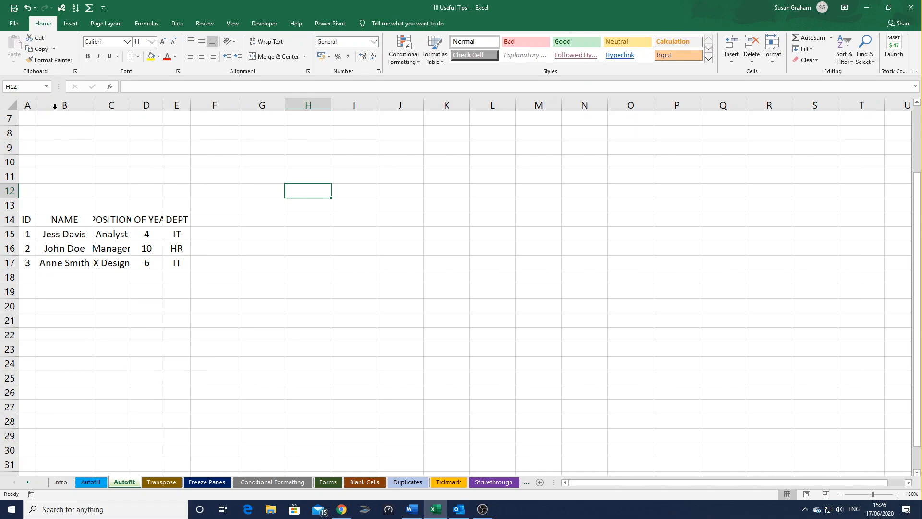
double_click(129, 106)
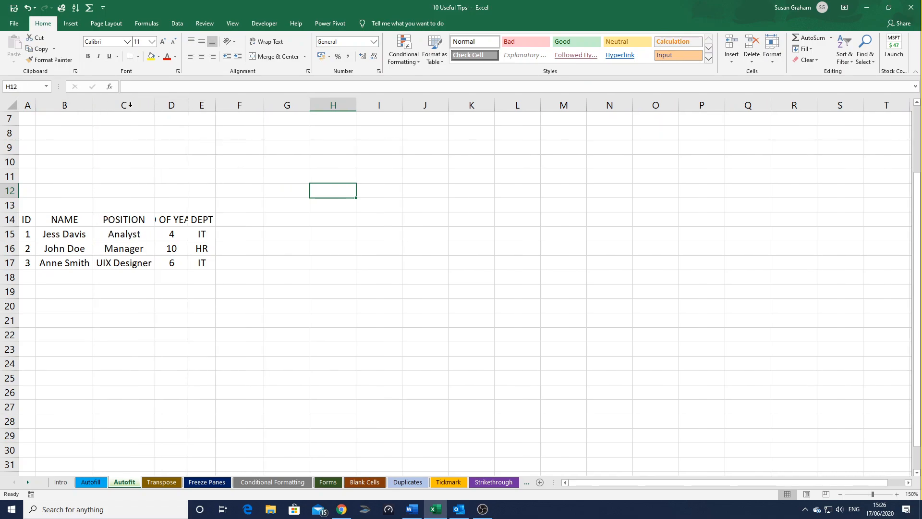
double_click(188, 104)
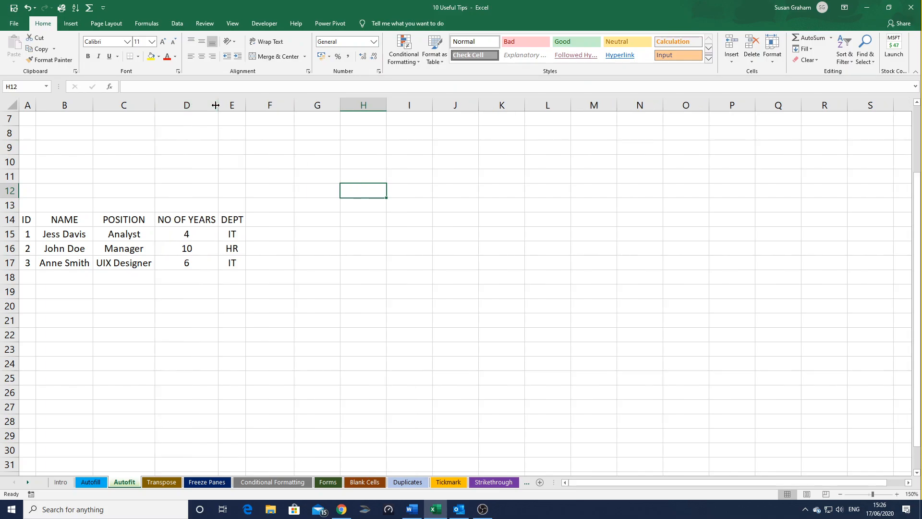
Narrow the table's columns again and autofit columns A to E all at once.
drag(218, 105, 140, 113)
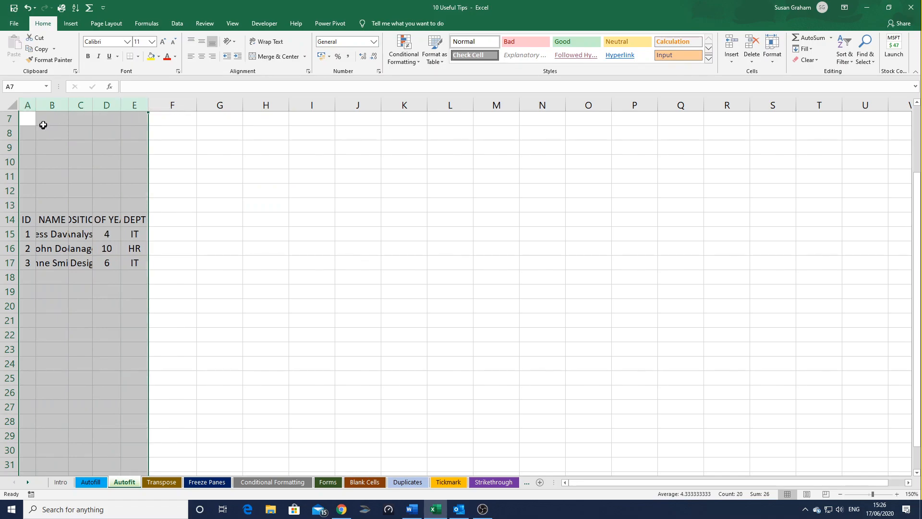
double_click(91, 105)
click(291, 208)
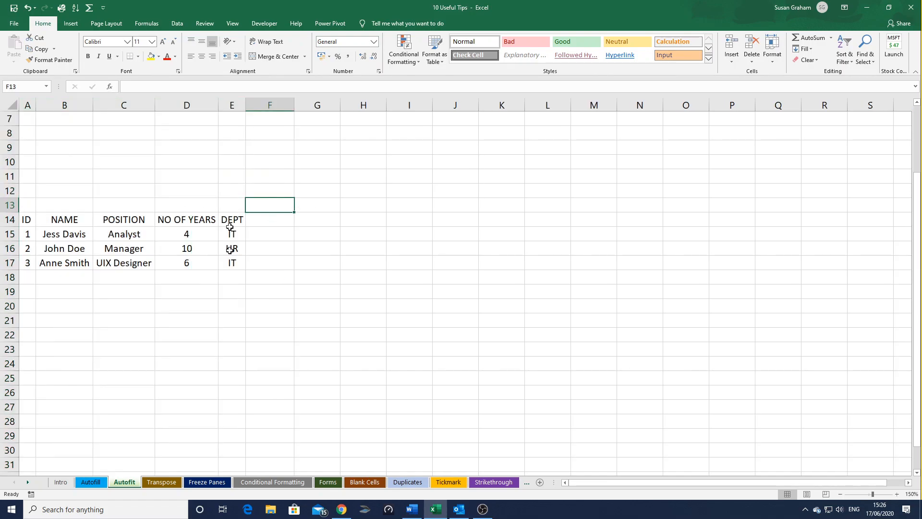
On the Transpose sheet, copy the calendar table A8:G13 and paste it transposed at I8 using Paste Special.
click(159, 481)
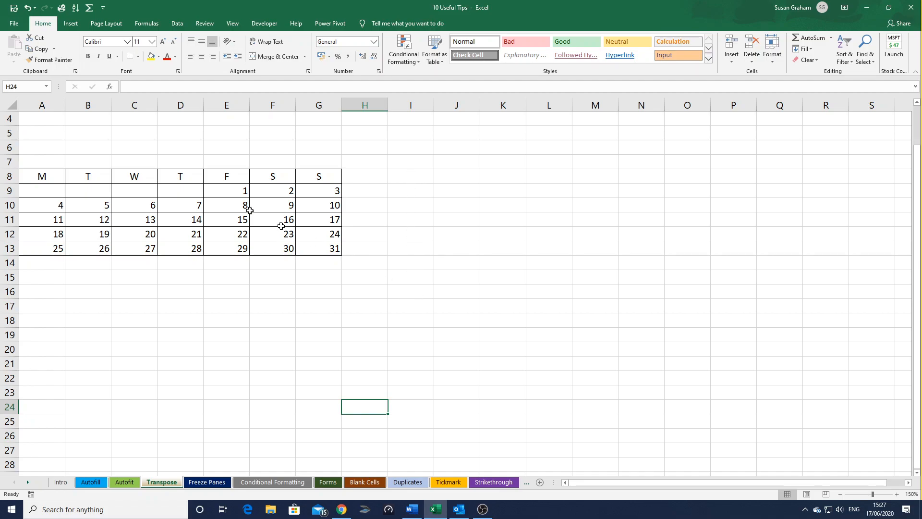
mouse_move(43, 177)
mouse_down()
mouse_move(336, 202)
mouse_move(326, 249)
mouse_up()
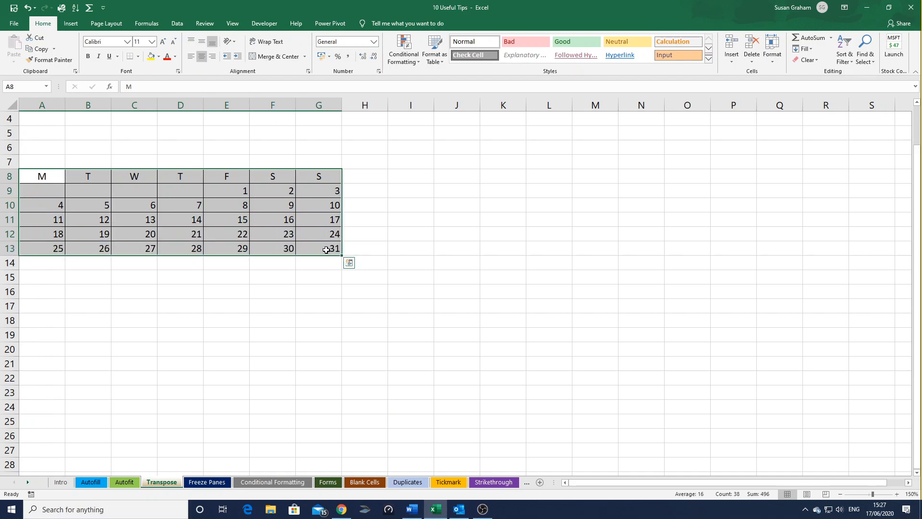
right_click(210, 195)
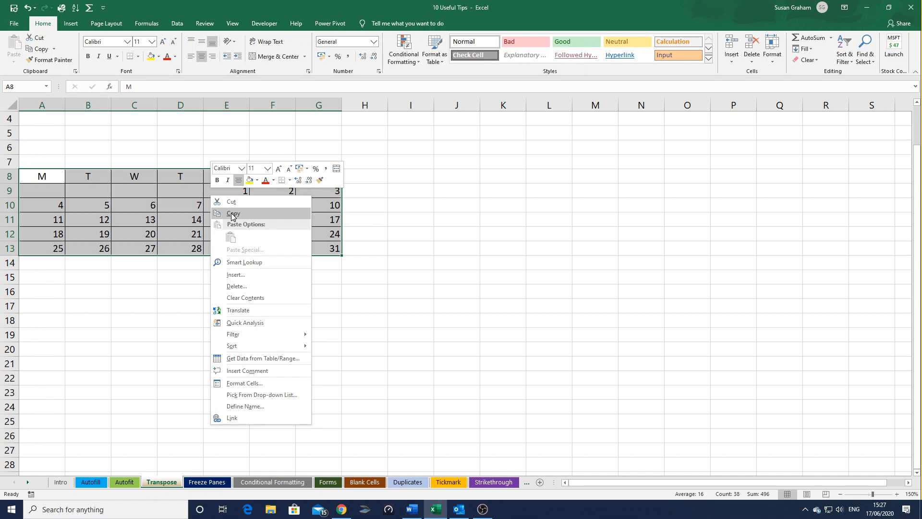
click(232, 214)
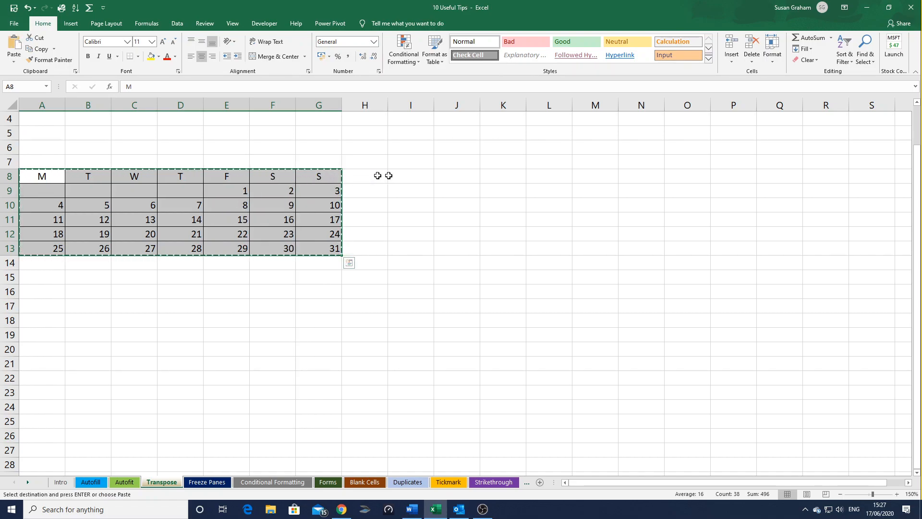
click(412, 173)
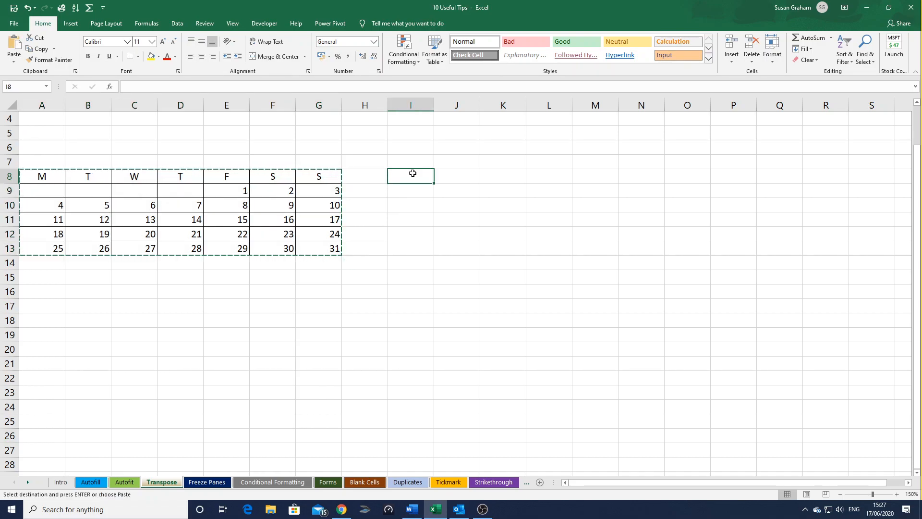
right_click(412, 173)
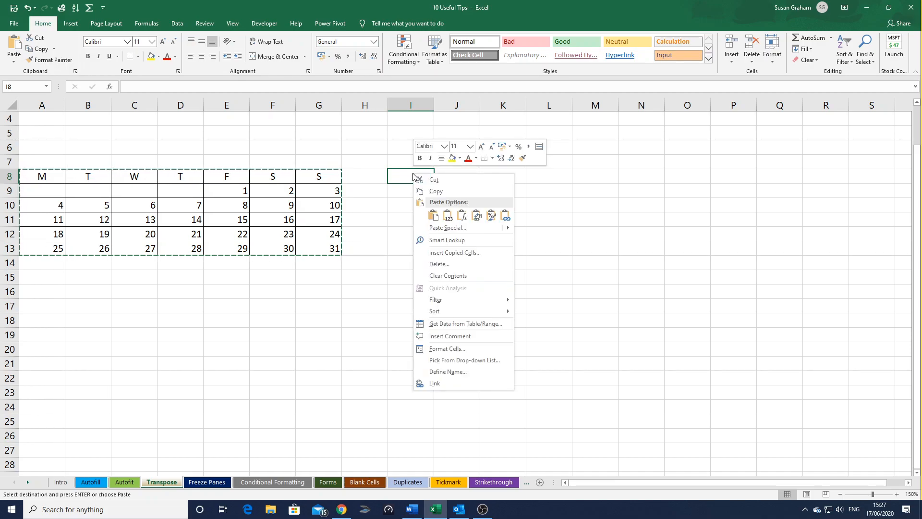
click(438, 229)
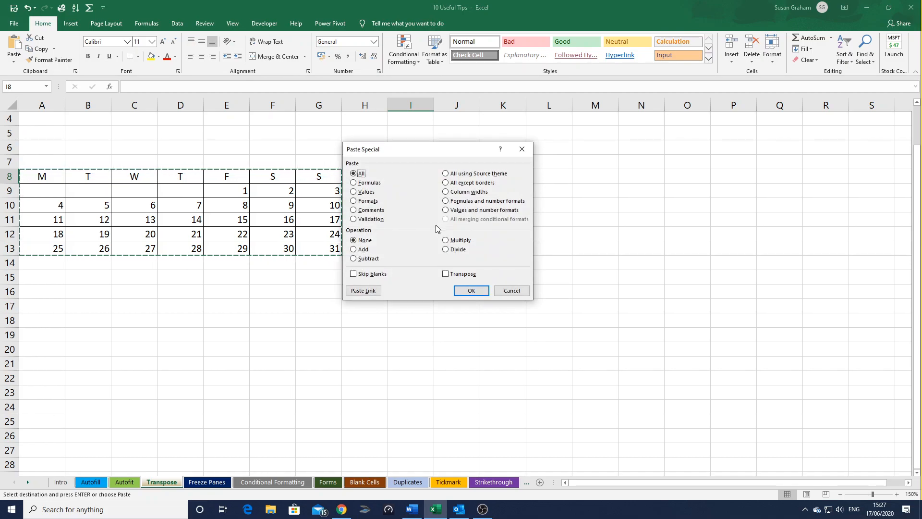
click(446, 275)
click(469, 290)
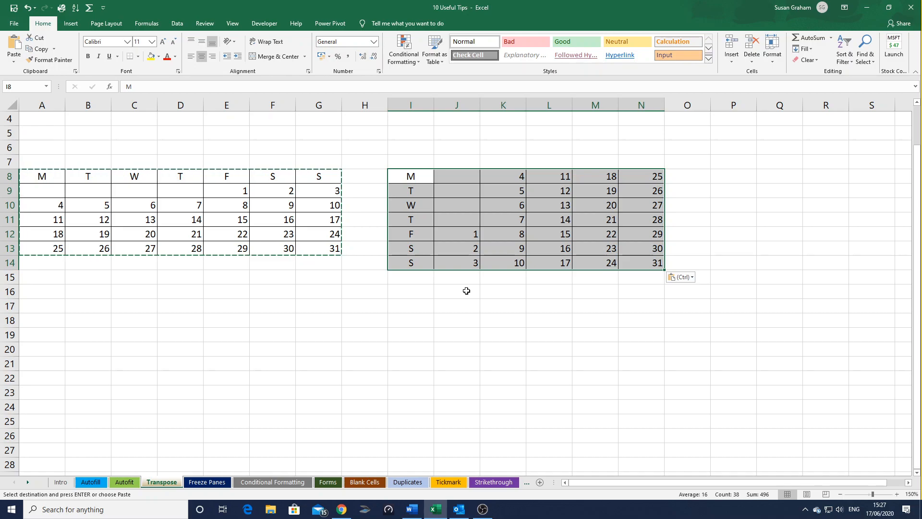
click(466, 291)
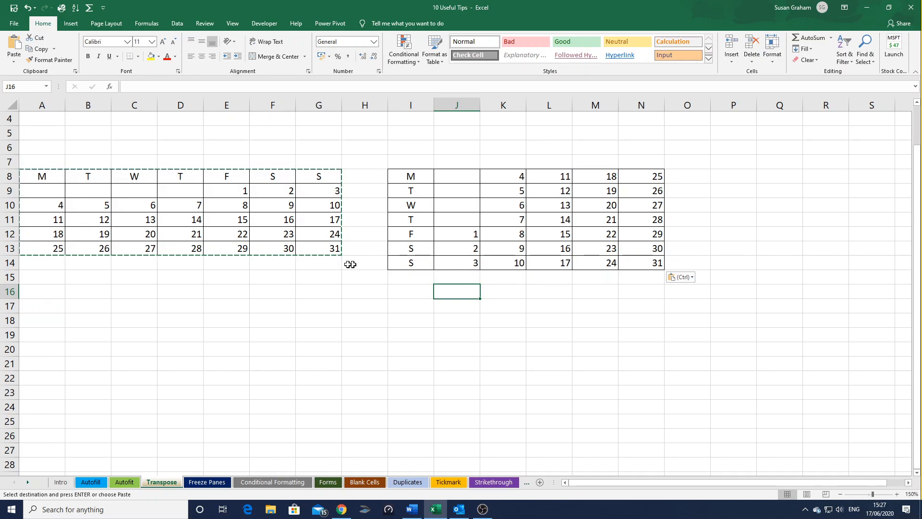
Examine whether the header row and date column stay in view while moving down and across the price table on the Freeze Panes sheet.
click(227, 483)
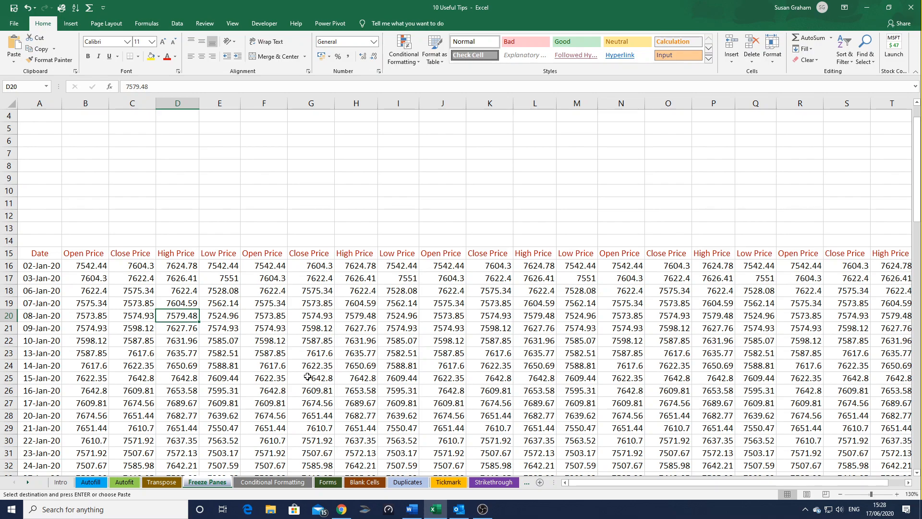
scroll(313, 356, down, 2)
scroll(318, 333, down, 2)
scroll(318, 332, down, 1)
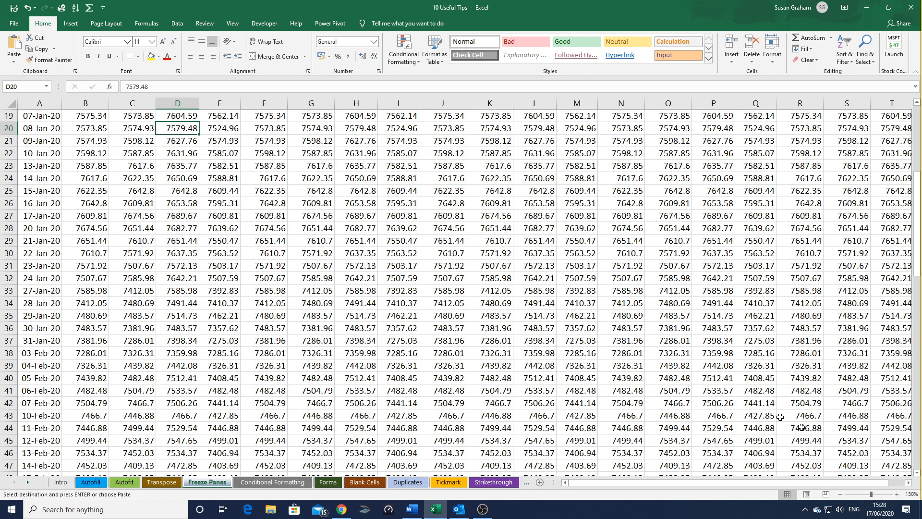
click(910, 483)
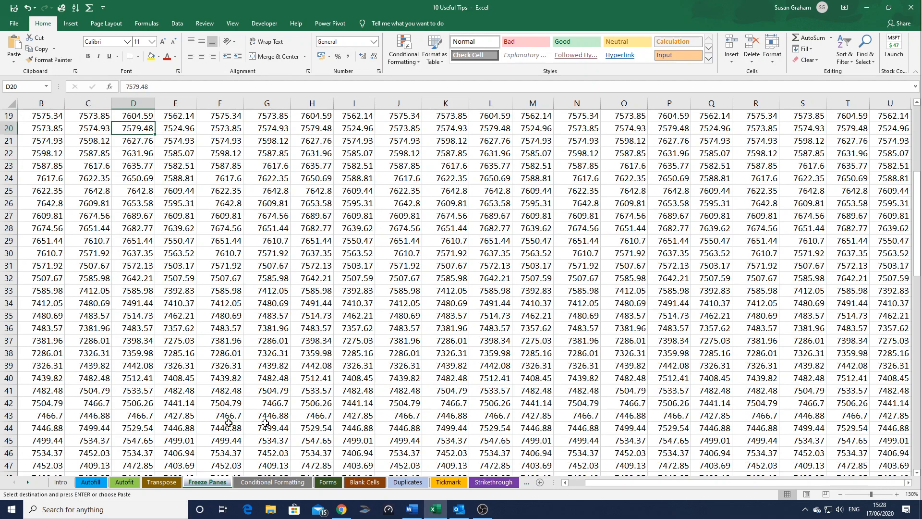
drag(595, 483, 566, 483)
click(490, 316)
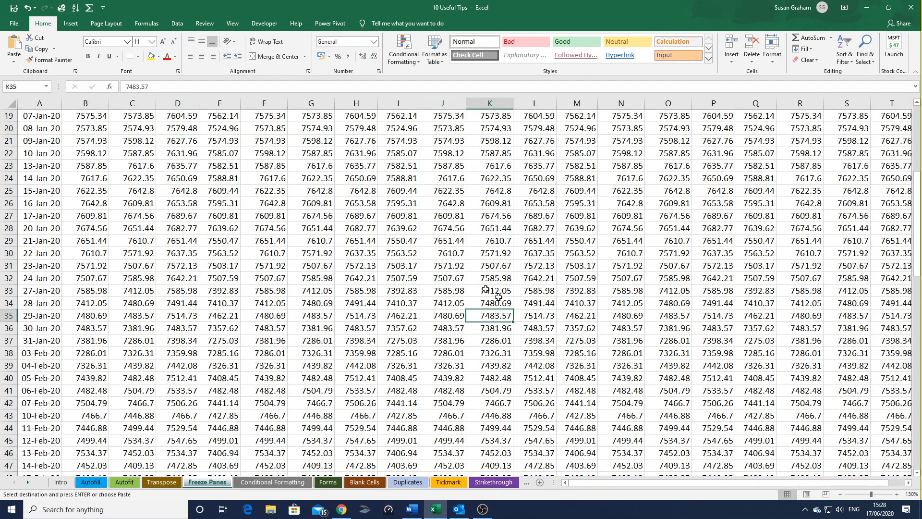
Freeze the panes at cell B16 so the header row 15 and the date column A stay in view.
scroll(164, 175, up, 3)
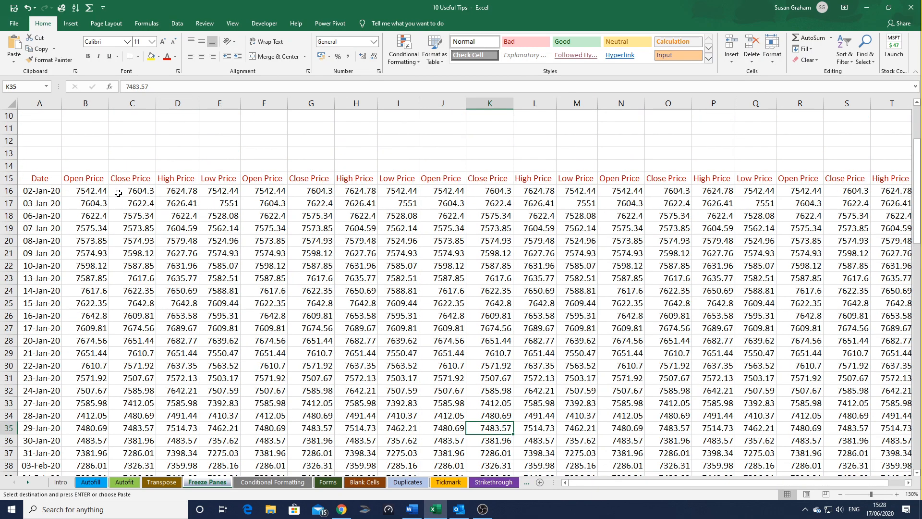
click(87, 191)
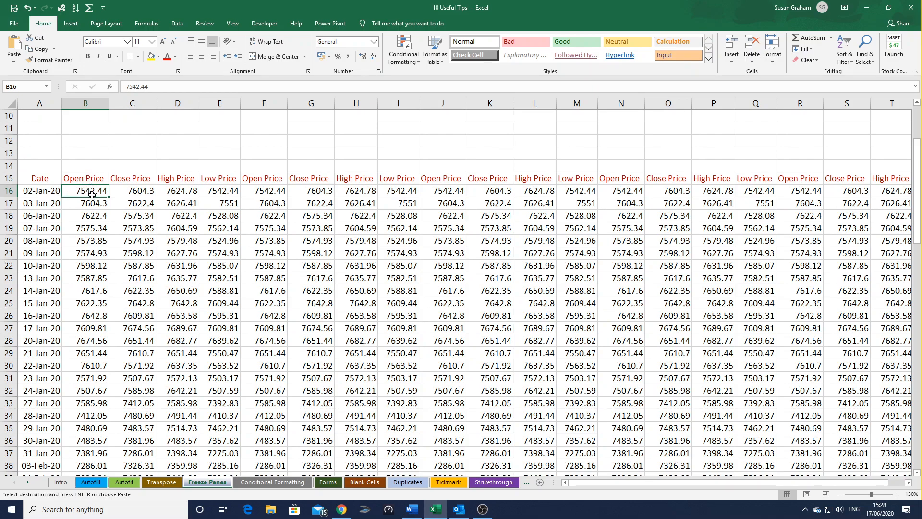
click(232, 25)
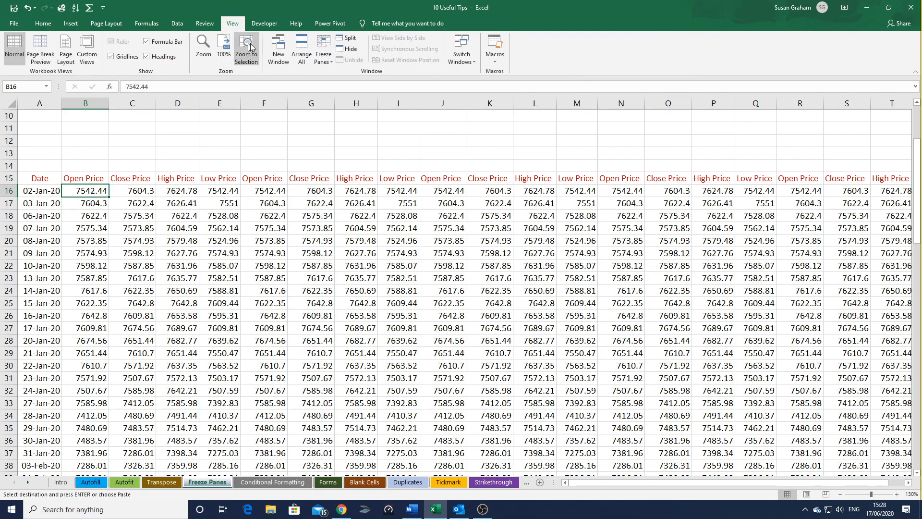
click(323, 51)
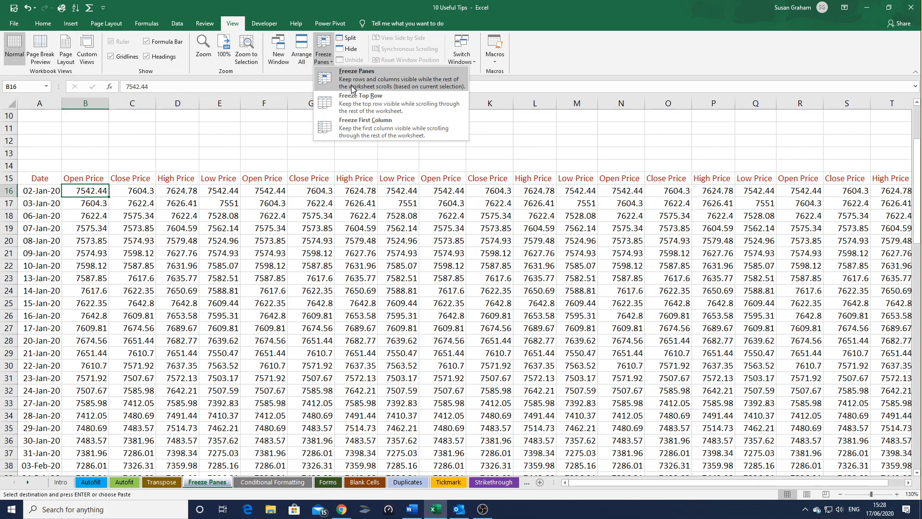
click(383, 86)
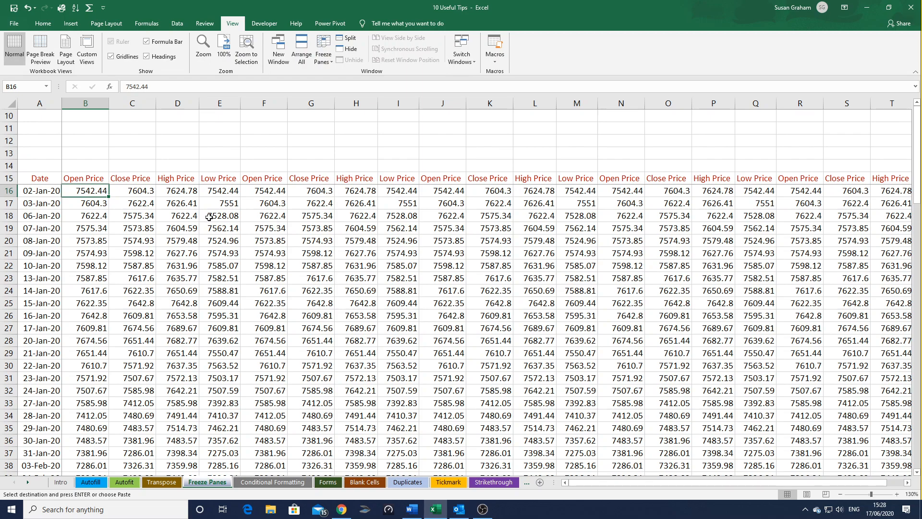
Check the frozen headings and dates while moving down and across the price table, and unfreeze the panes.
scroll(209, 217, down, 2)
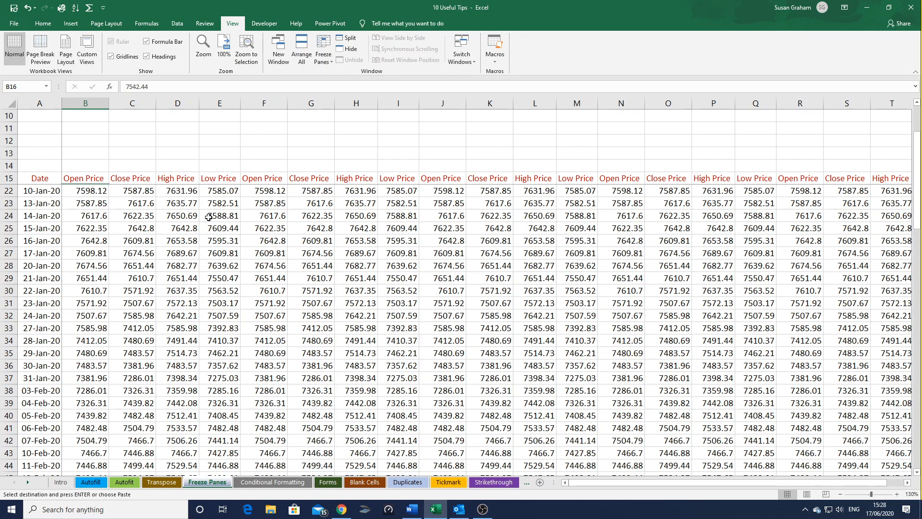
scroll(209, 218, down, 8)
scroll(209, 217, down, 3)
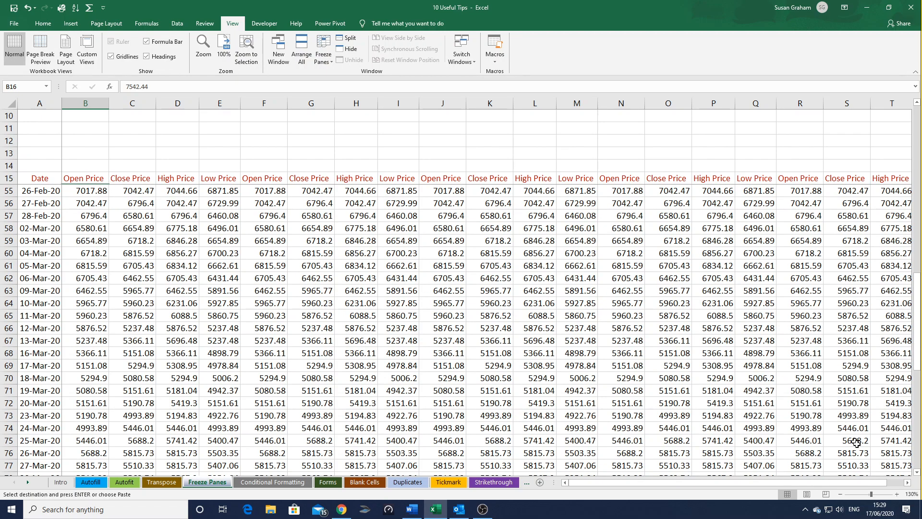
click(908, 484)
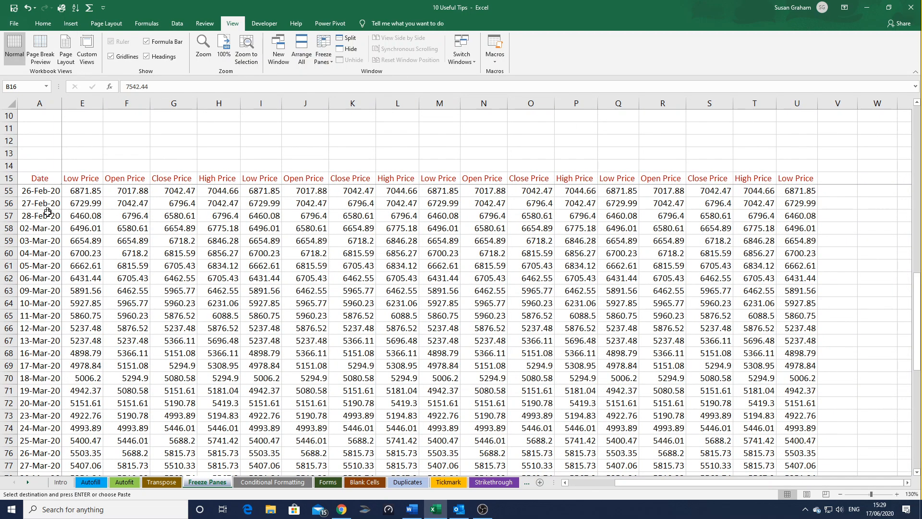
drag(899, 483, 850, 484)
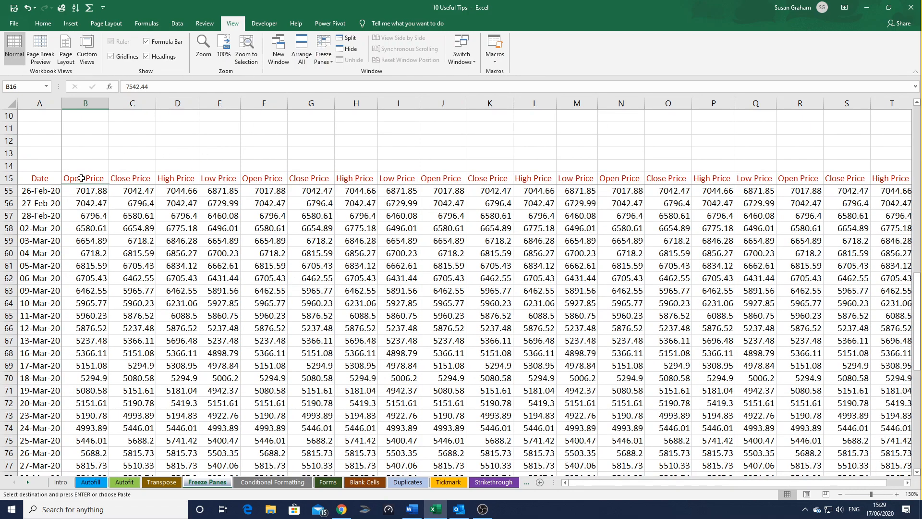
click(325, 40)
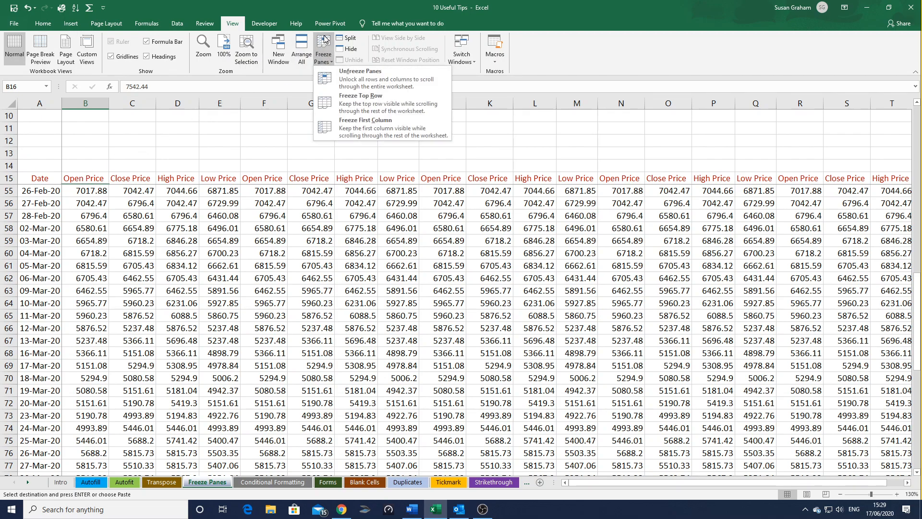
click(358, 80)
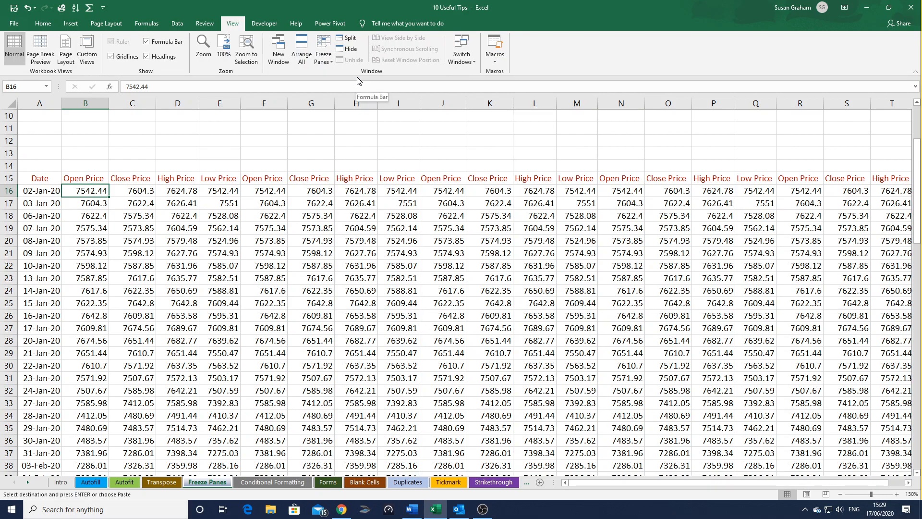
On the Conditional Formatting sheet, highlight values greater than 6 in the NO OF YEARS column with Light Red Fill with Dark Red Text.
click(248, 482)
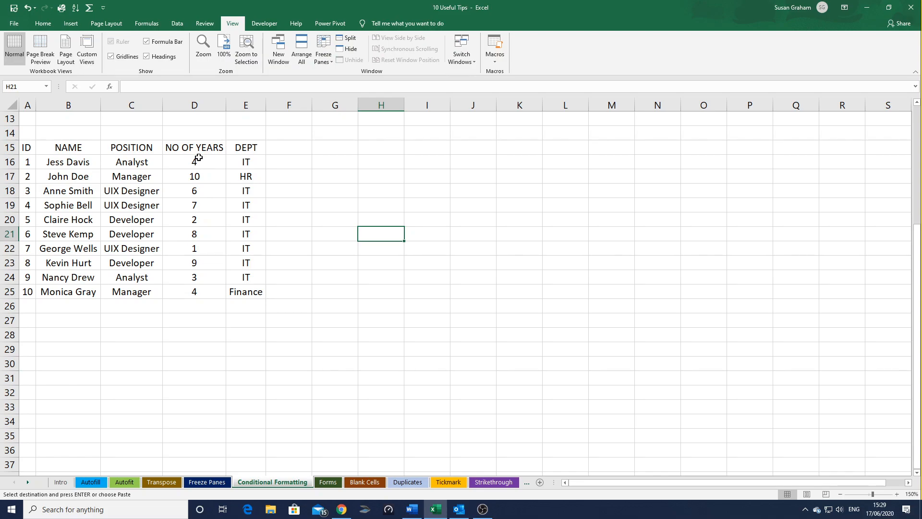
click(196, 104)
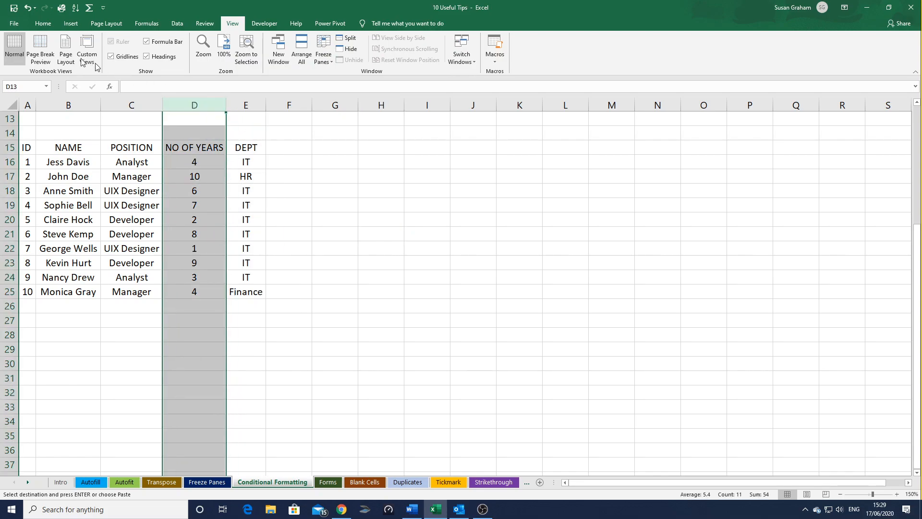
click(42, 24)
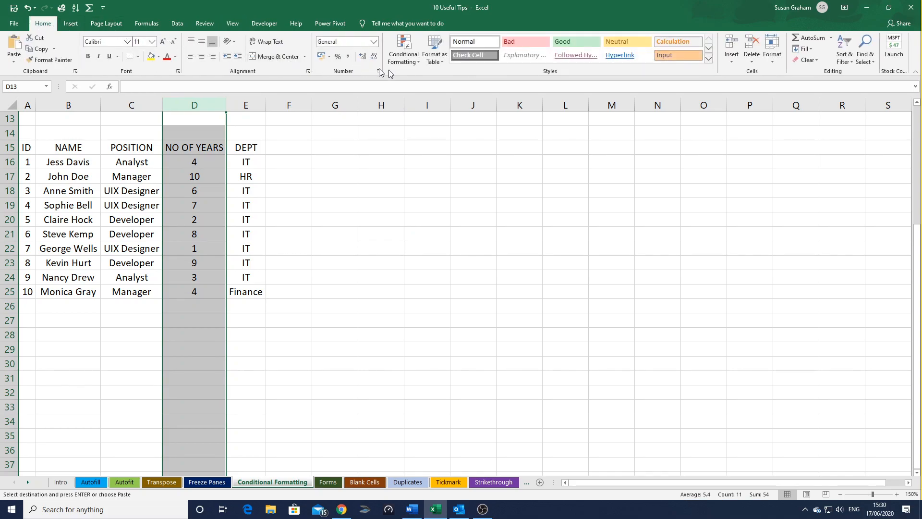
click(416, 56)
mouse_move(423, 81)
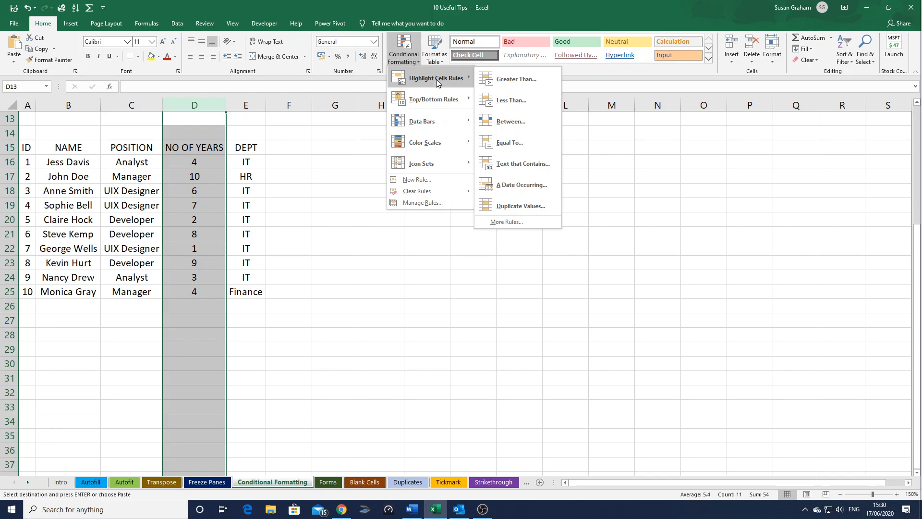
click(516, 78)
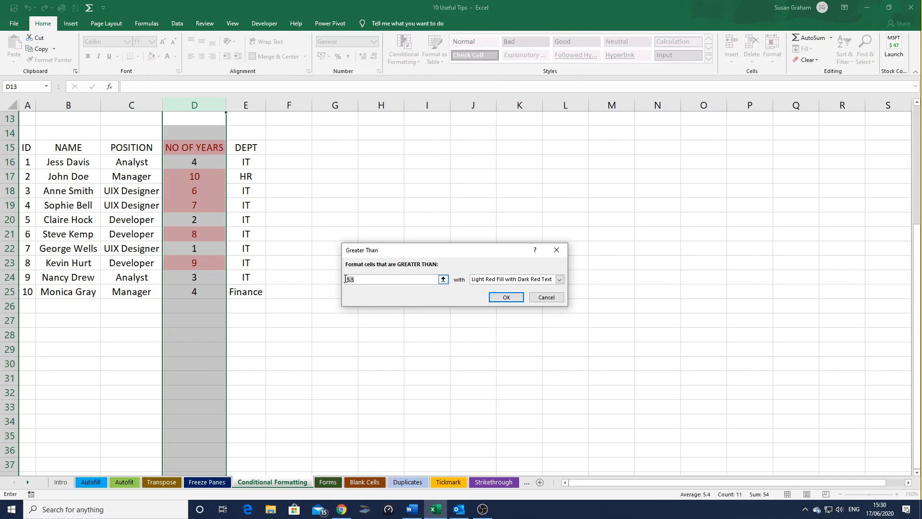
text(6)
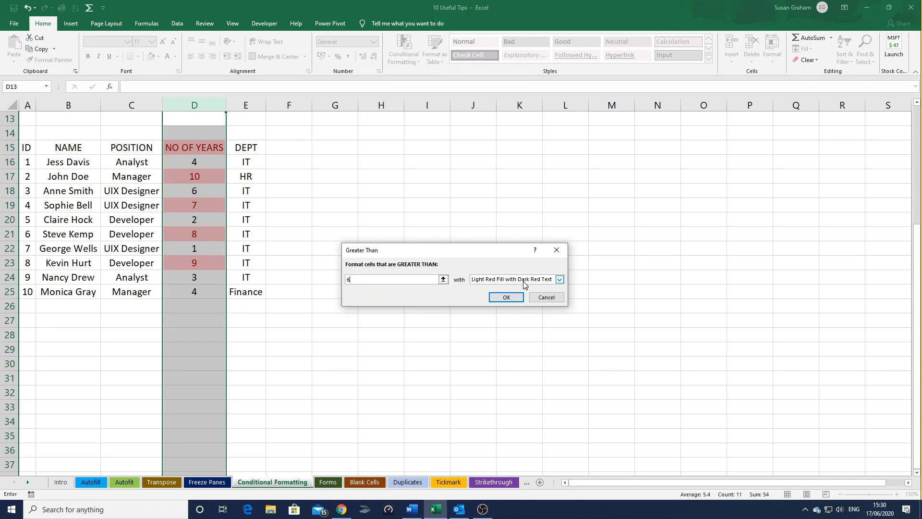
click(560, 280)
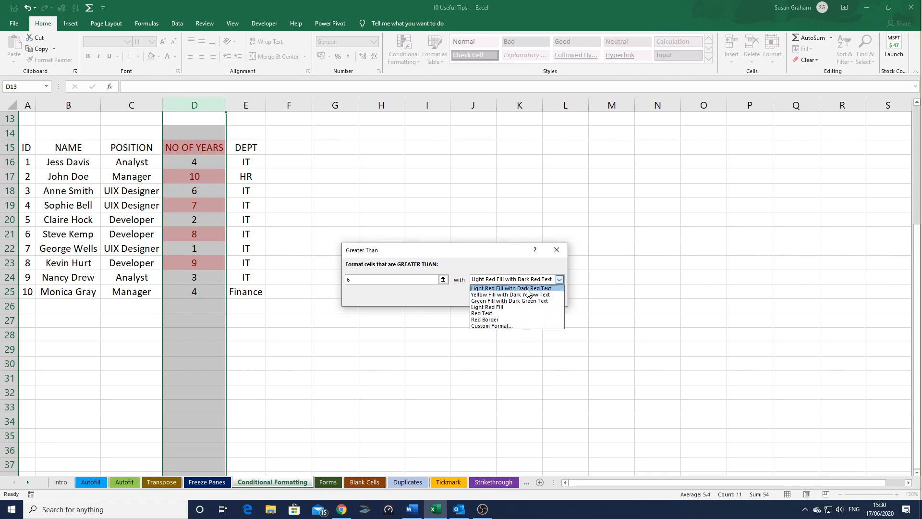
click(528, 288)
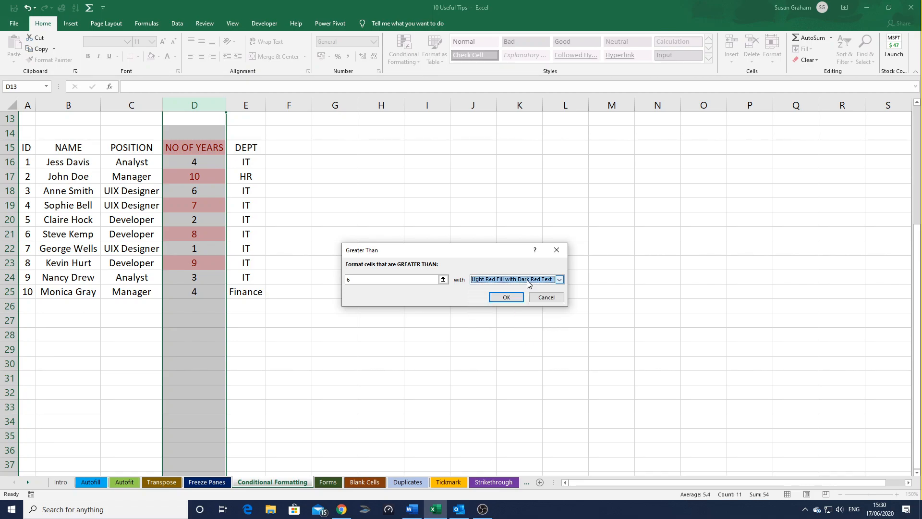
click(507, 298)
click(423, 316)
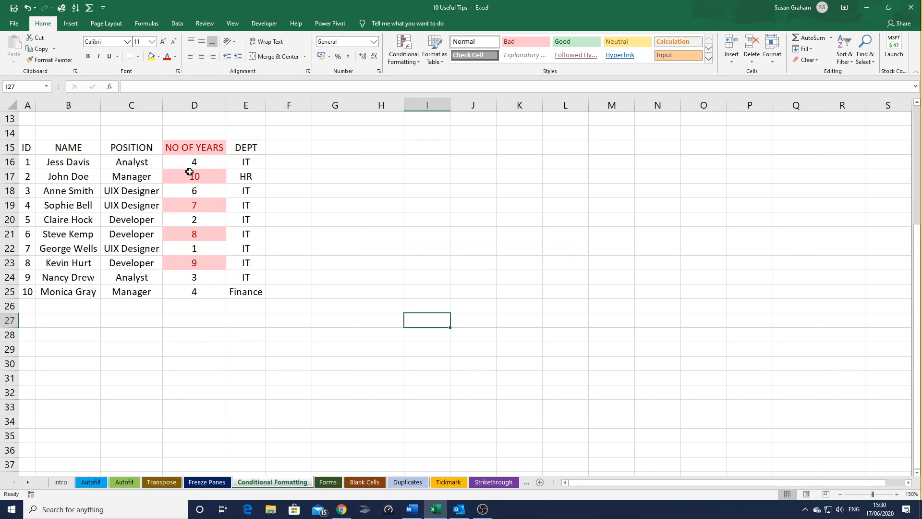
On the Forms sheet, open the Quick Access Toolbar customization options and list All Commands.
click(334, 482)
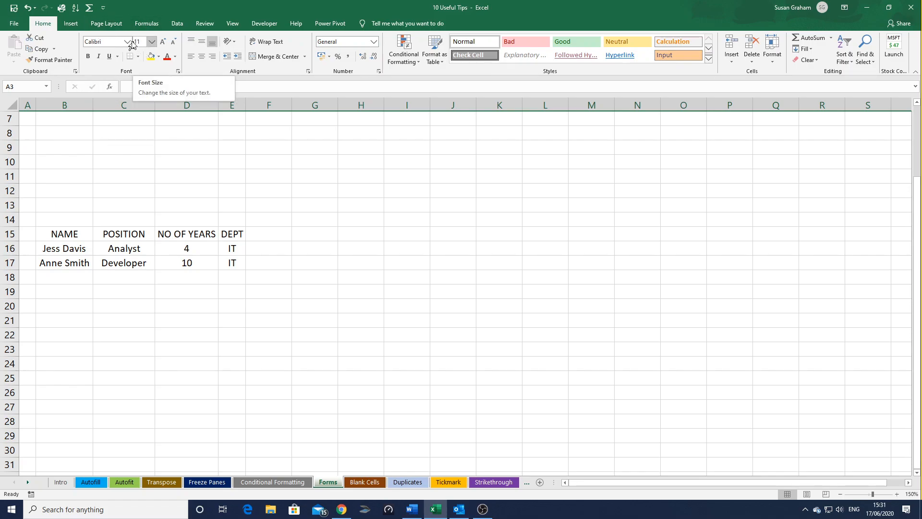
click(104, 8)
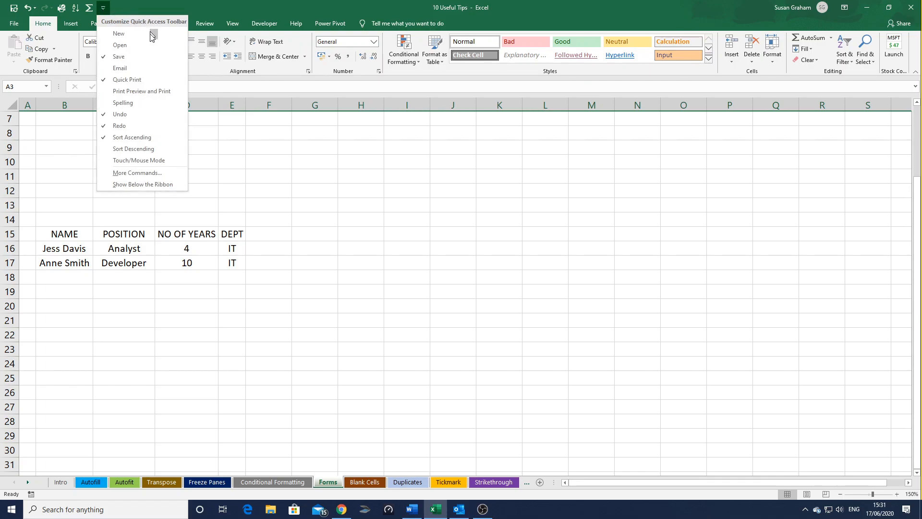
click(132, 176)
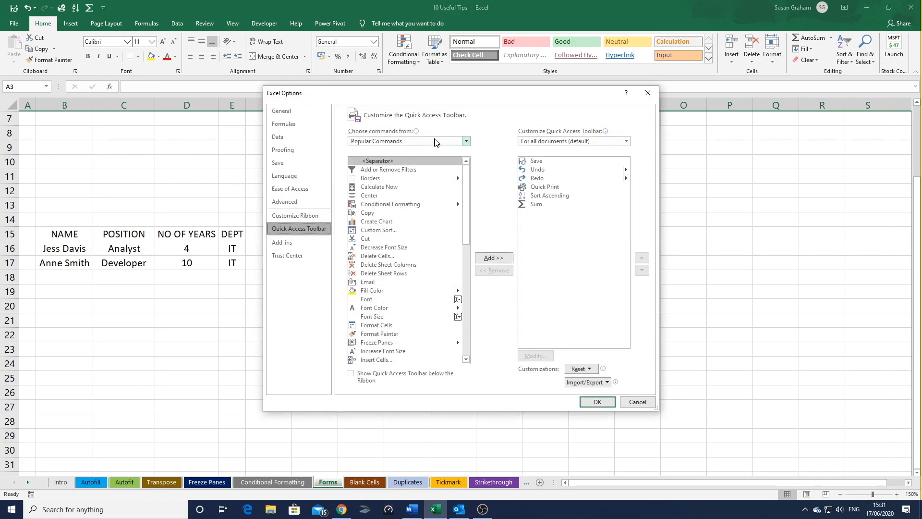
click(466, 141)
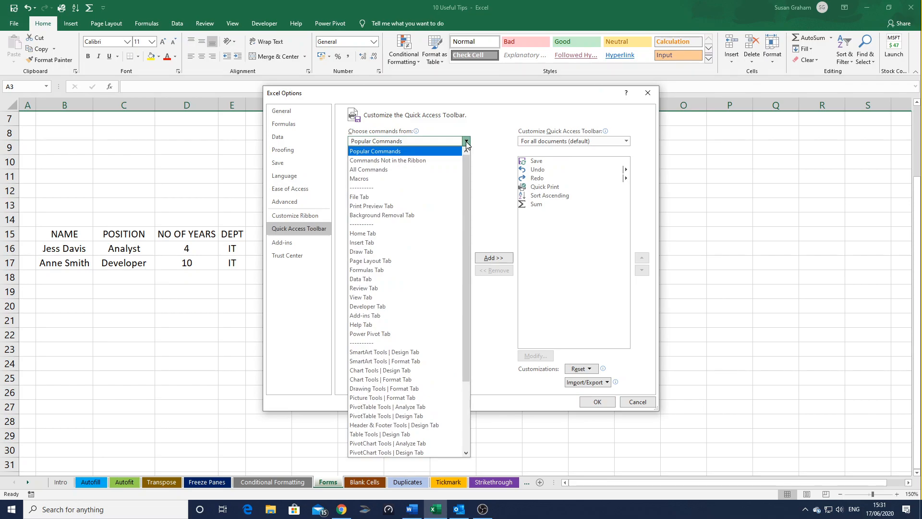
click(376, 171)
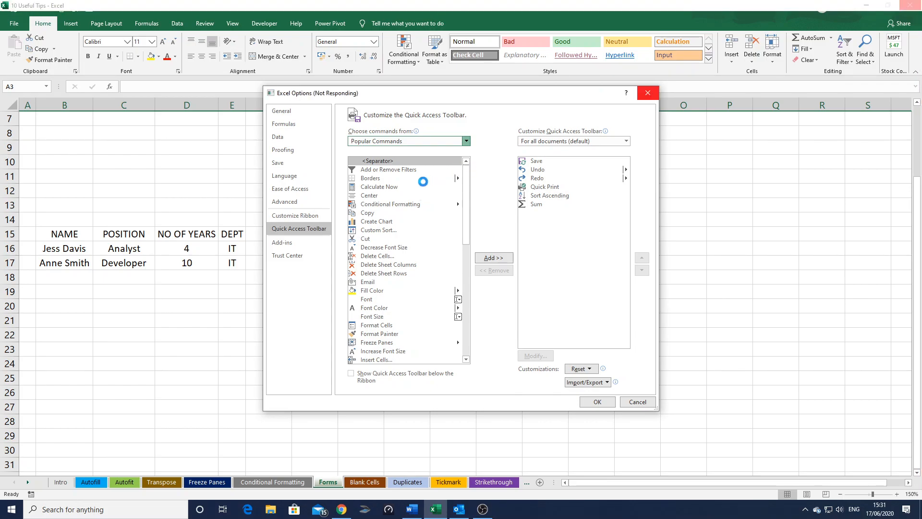
Find the Form... command in the list, add it to the Quick Access Toolbar and accept the change.
drag(464, 174, 463, 244)
scroll(412, 226, up, 1)
scroll(389, 213, up, 4)
scroll(389, 214, up, 9)
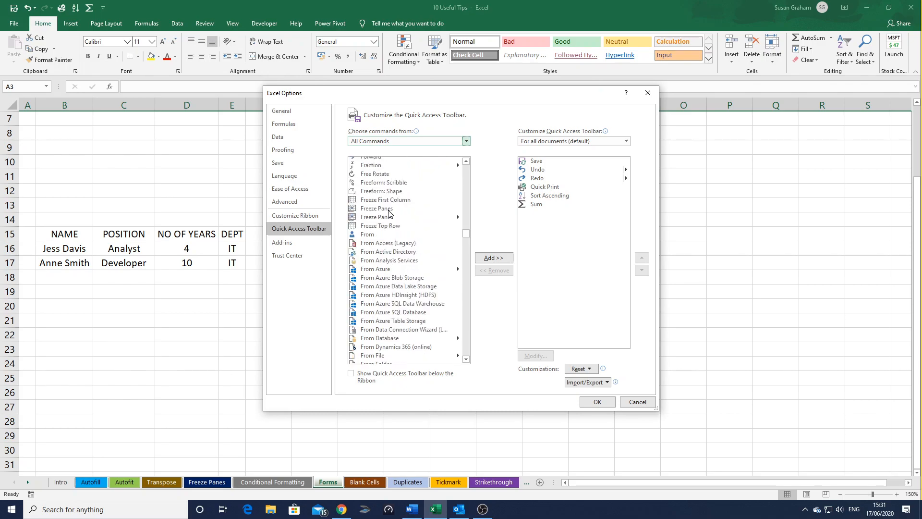
scroll(379, 189, up, 1)
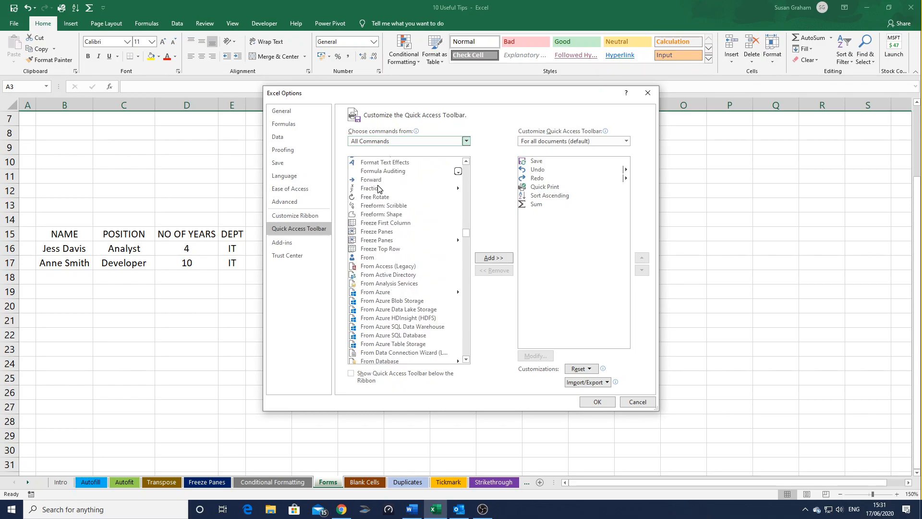
scroll(379, 189, up, 4)
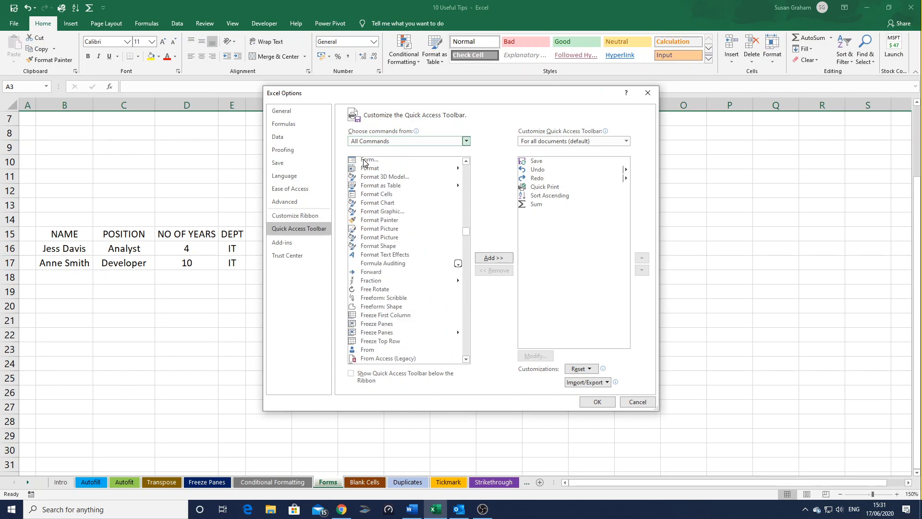
click(364, 161)
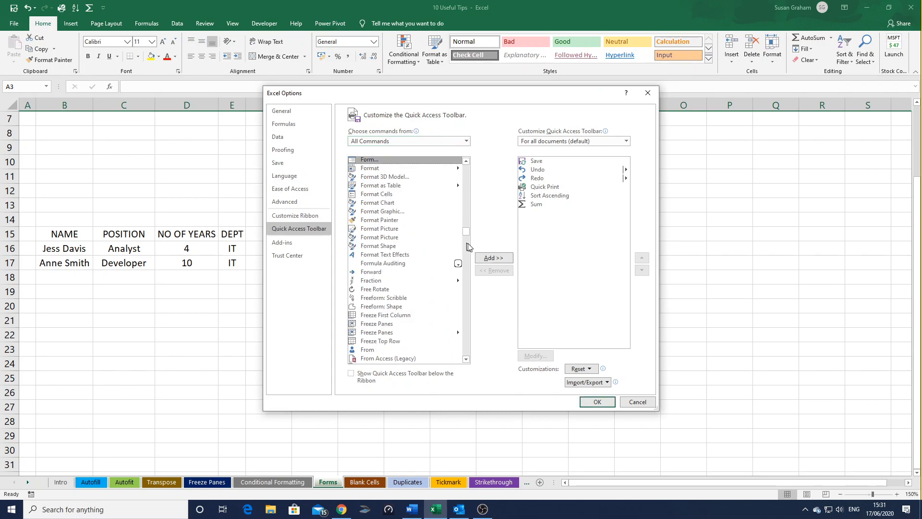
click(482, 259)
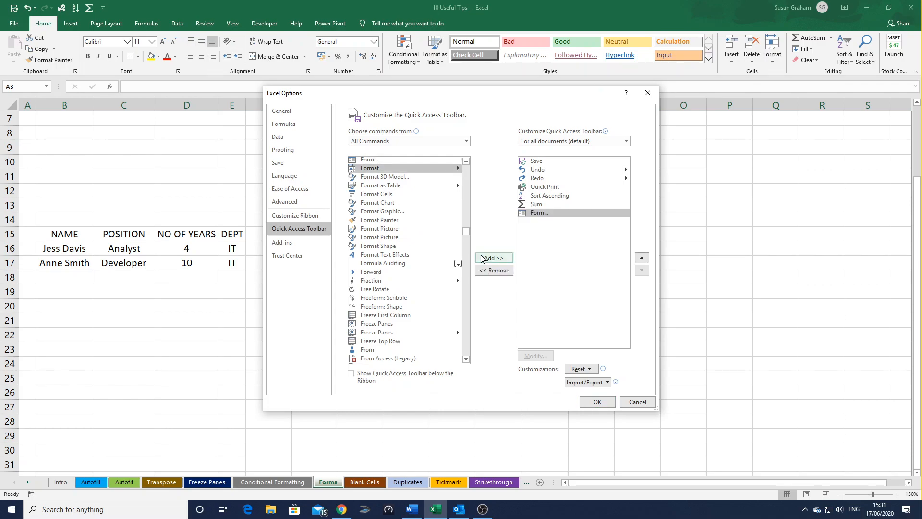
click(597, 402)
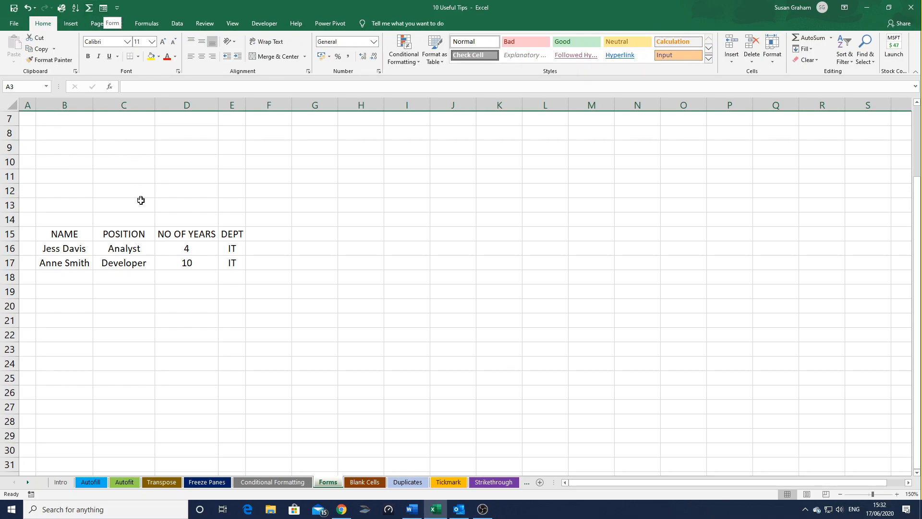
Try to open the data form with the selection left at A3, outside the employee table.
click(104, 9)
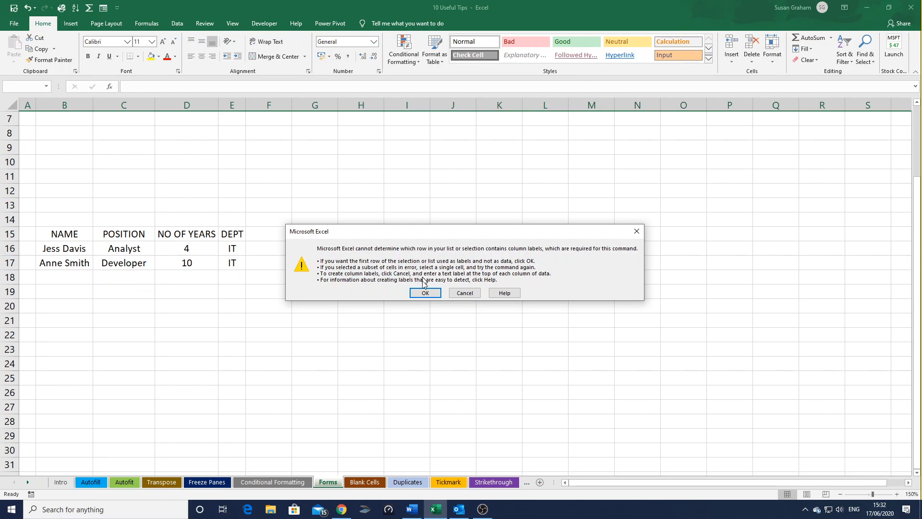
click(420, 294)
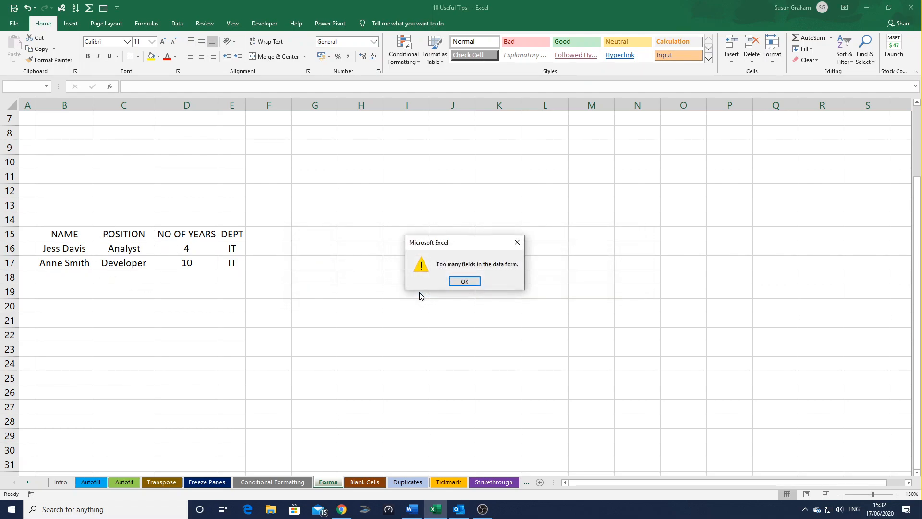
click(455, 280)
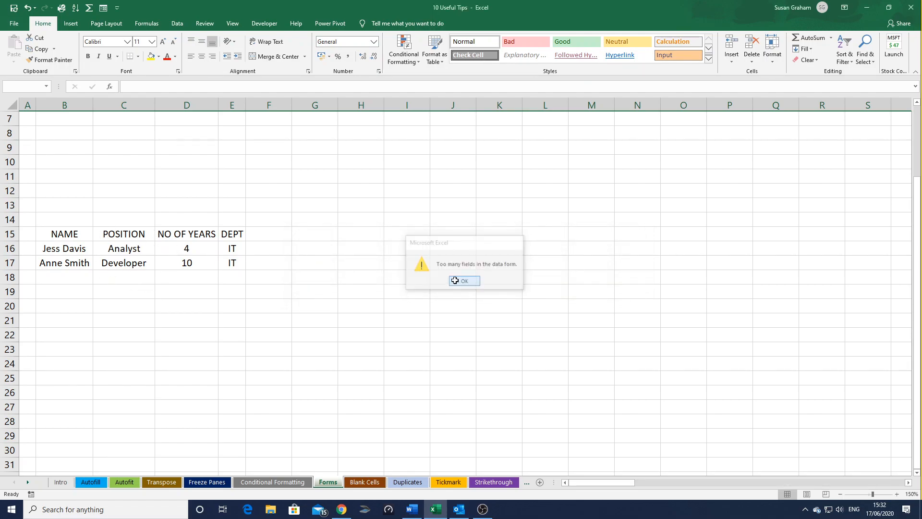
Open the data form from inside the employee table and add a record with the employee's name, position HR, 9 years and department HR.
click(123, 245)
click(103, 8)
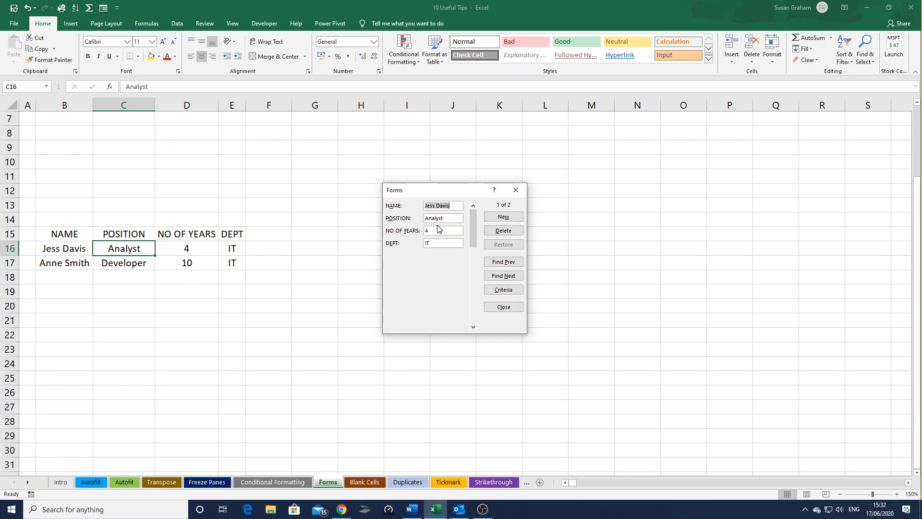
click(490, 217)
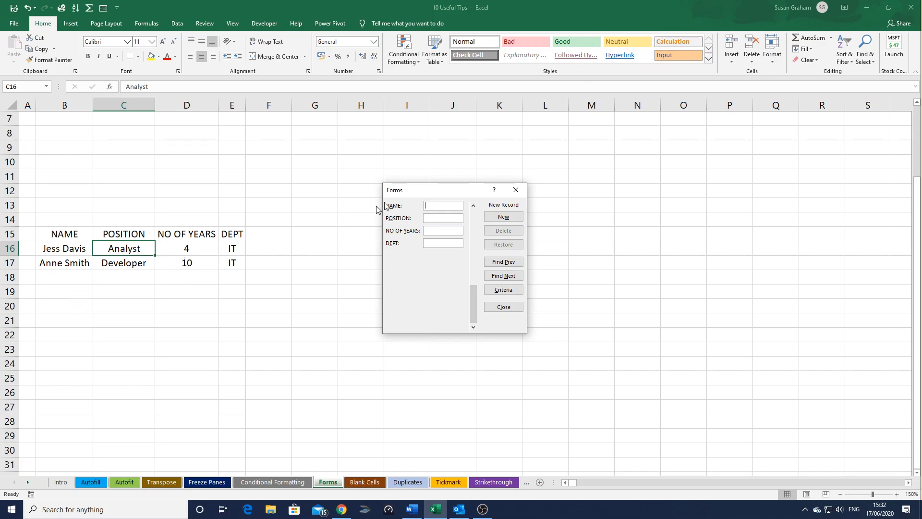
text(D)
text(avid)
text(R)
key(Return)
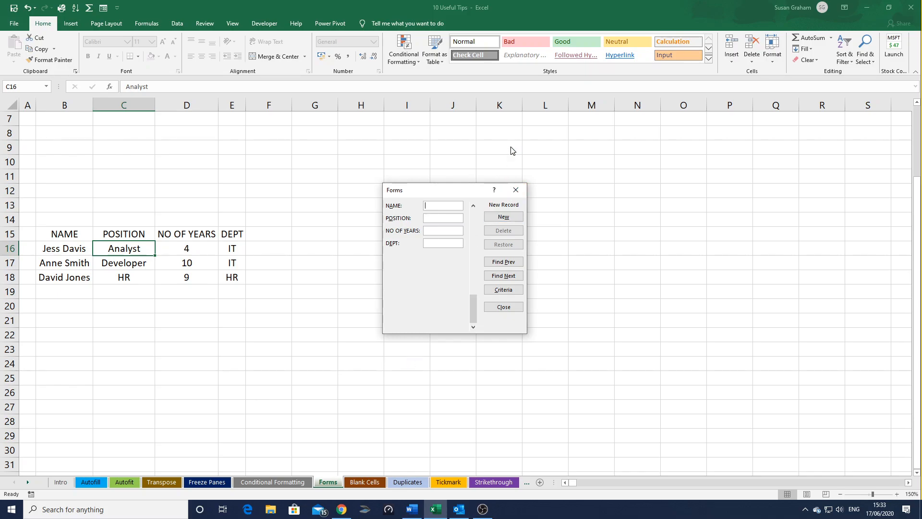
Add another record with the employee's name, position Developer, 2 years and department IT, and close the data form.
text(Maz Dax)
click(442, 217)
text(Develop)
text(2)
key(Tab)
text(IT)
key(Return)
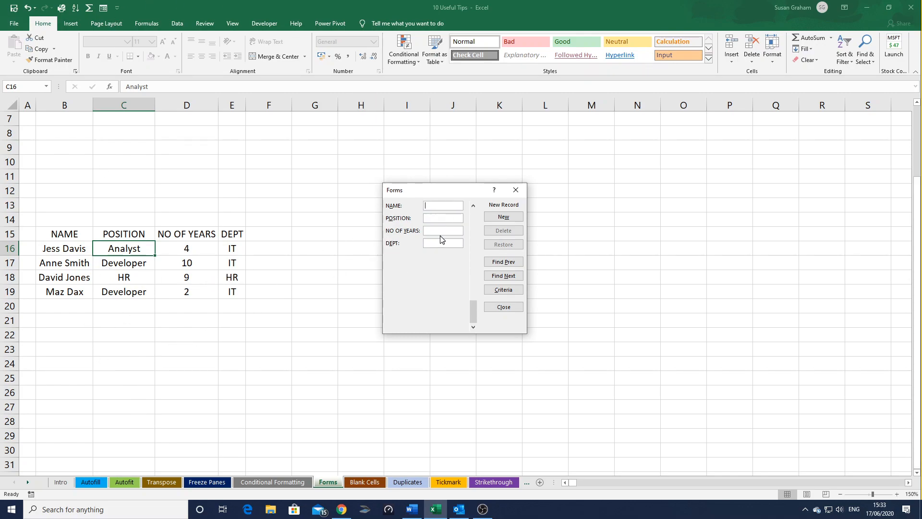
click(515, 190)
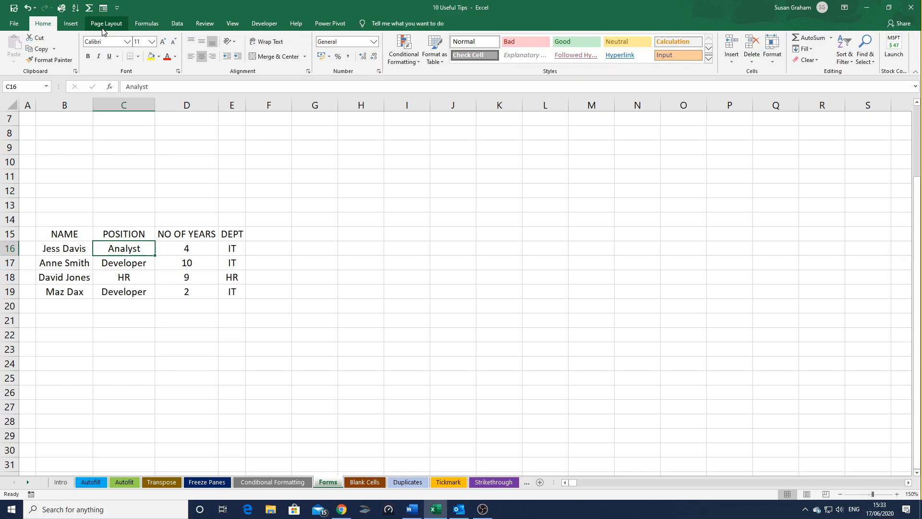
On the Blank Cells sheet, select all blank cells in columns A to E with the Blanks option of Go To Special.
click(365, 483)
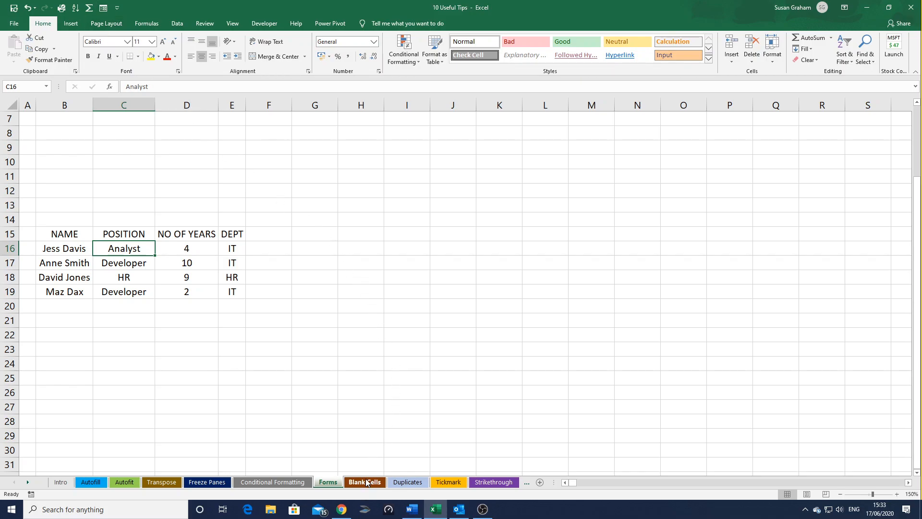
scroll(361, 259, up, 2)
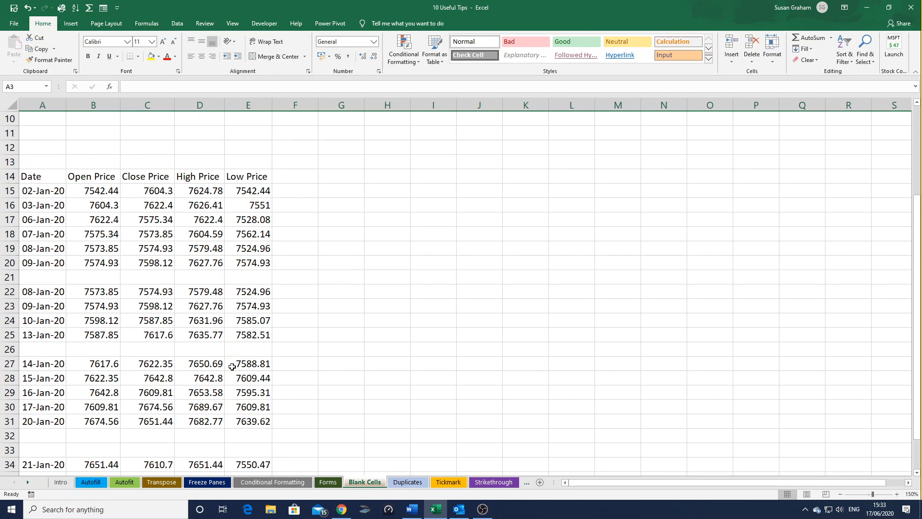
scroll(460, 261, down, 1)
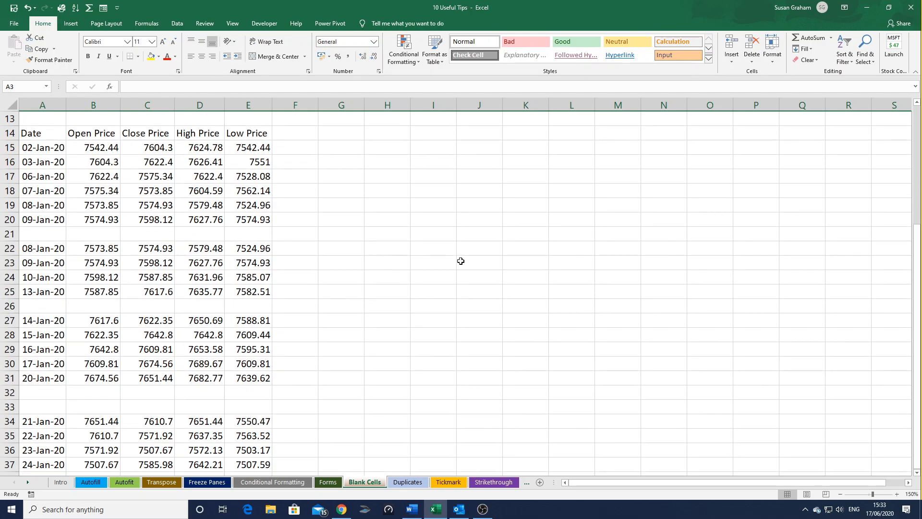
drag(48, 103, 246, 100)
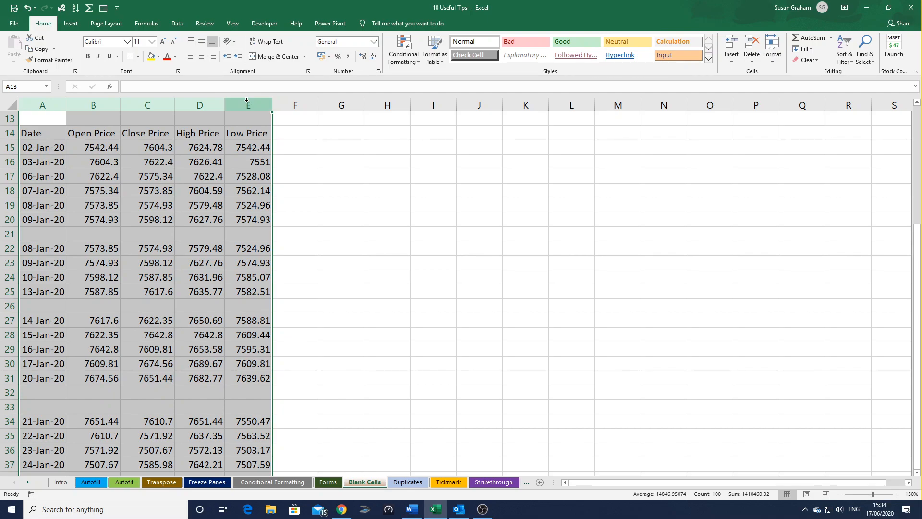
key(F5)
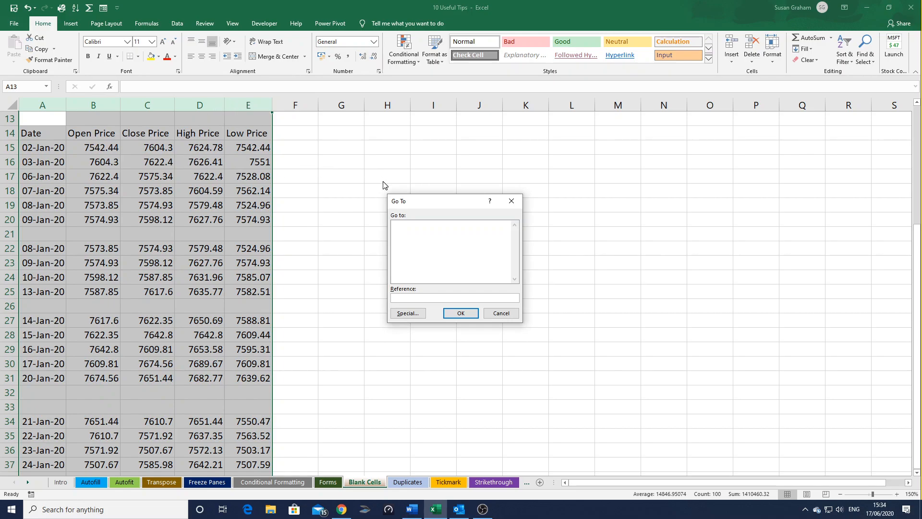
click(406, 313)
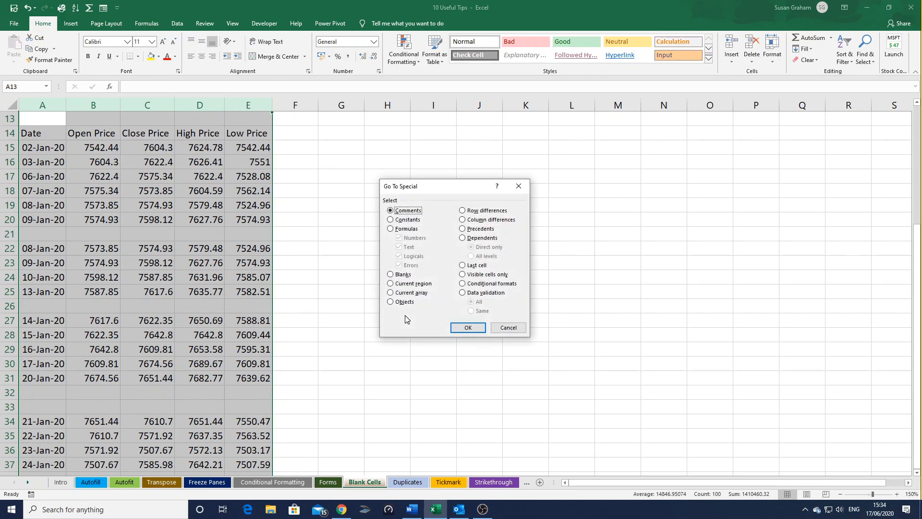
click(390, 277)
click(468, 327)
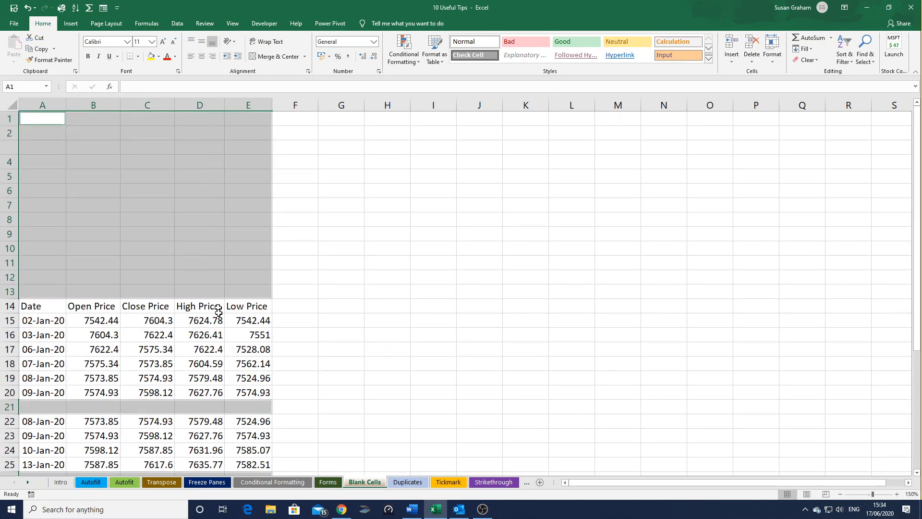
Delete the selected blank cells in columns A to E so the price data moves up without gaps.
scroll(439, 345, down, 2)
scroll(439, 345, down, 1)
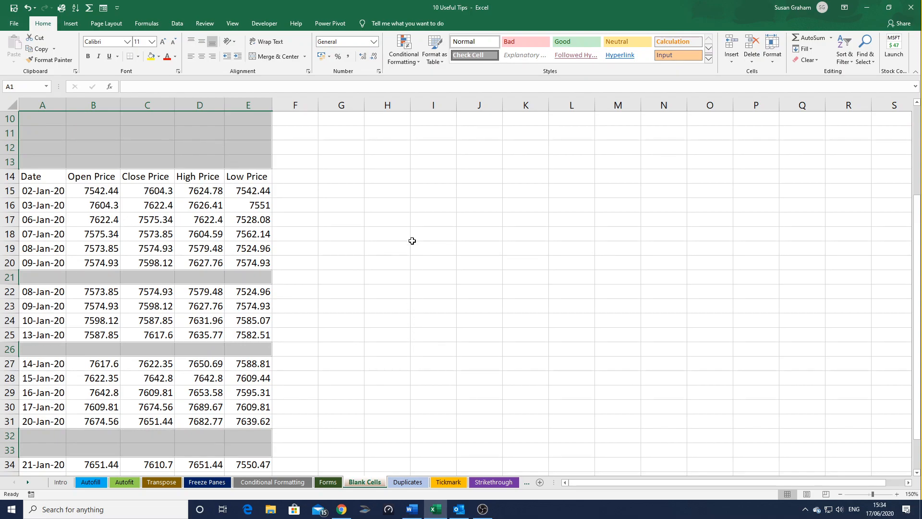
scroll(412, 240, down, 1)
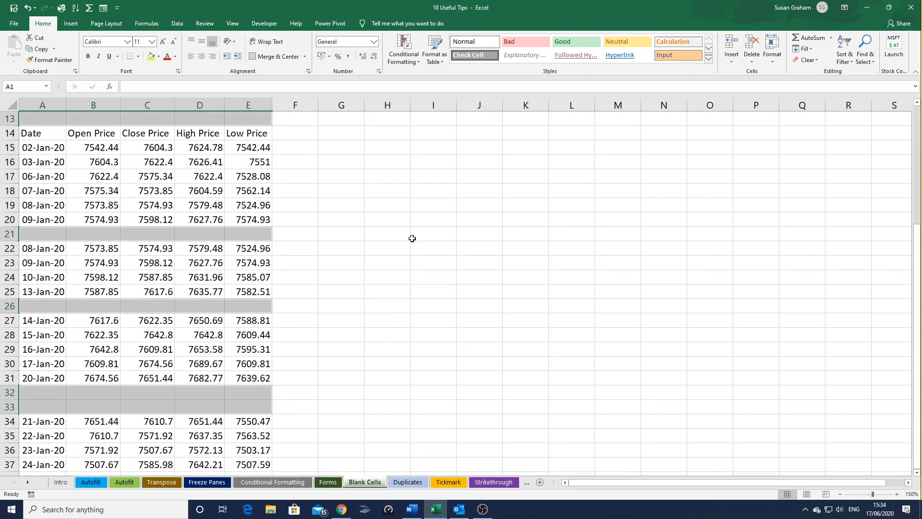
scroll(412, 238, up, 4)
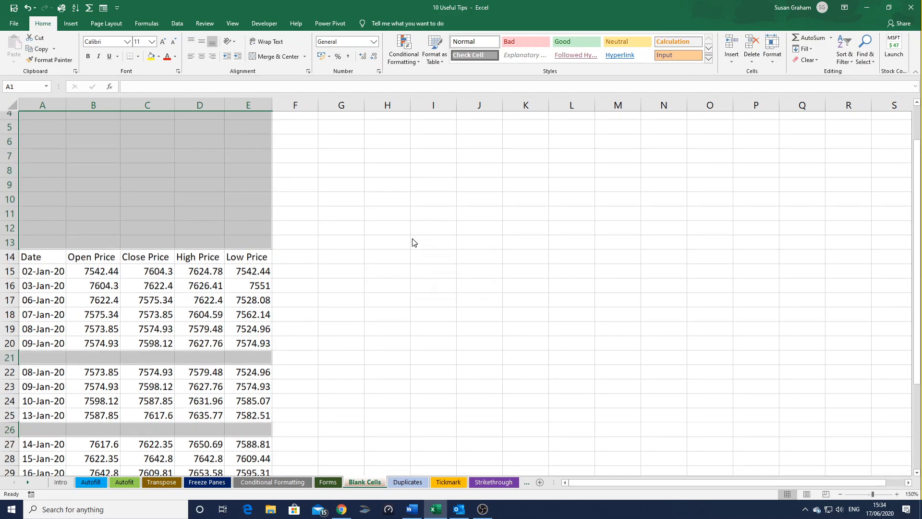
key(ctrl+minus)
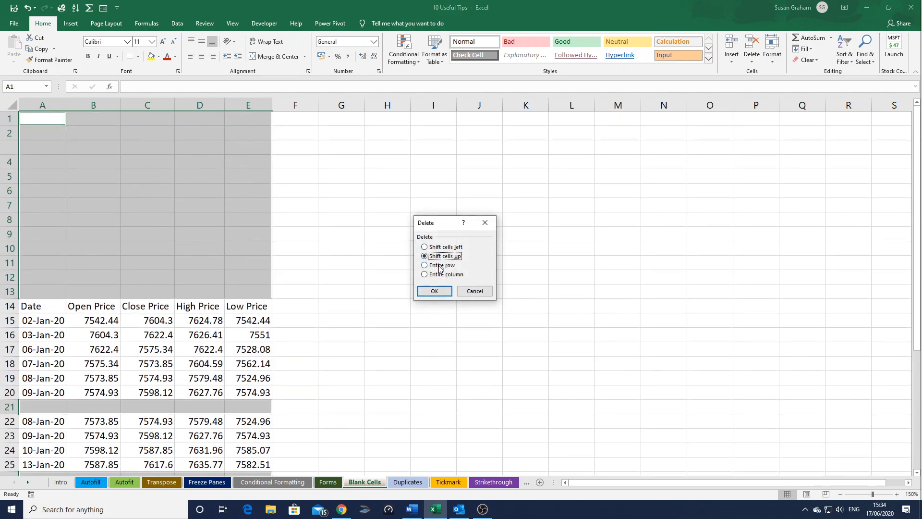
click(435, 292)
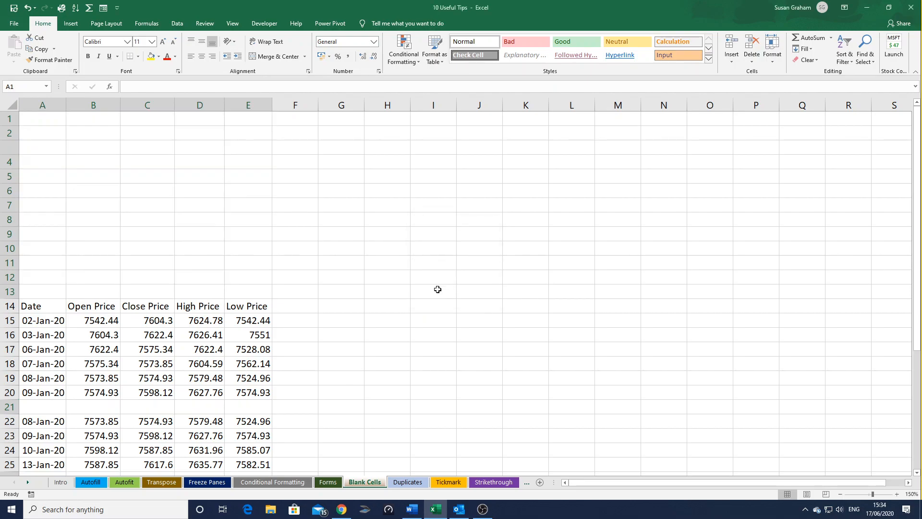
click(419, 310)
scroll(388, 224, down, 2)
scroll(255, 293, up, 2)
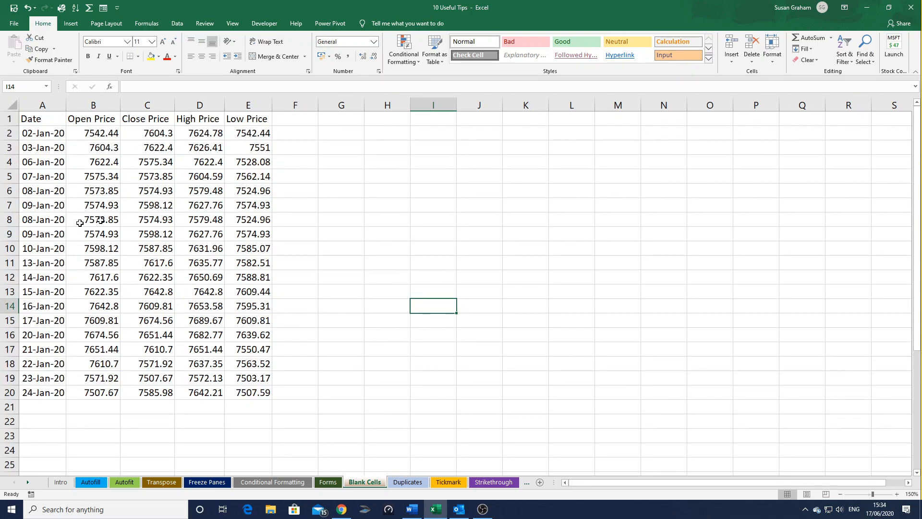
On the Duplicates sheet, remove duplicate rows from the employee table B14:E27, comparing the NAME, POSITION, NO OF YEARS and DEPT columns.
click(401, 485)
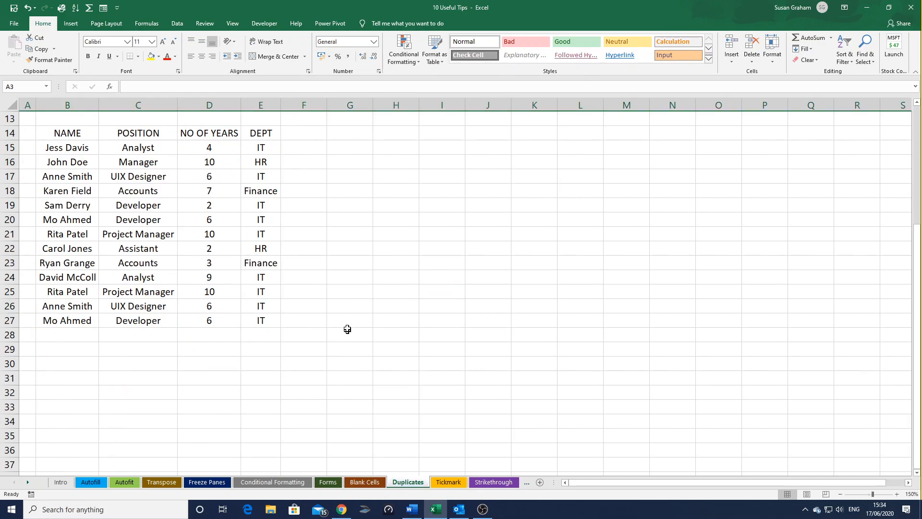
scroll(338, 318, up, 2)
scroll(339, 318, down, 1)
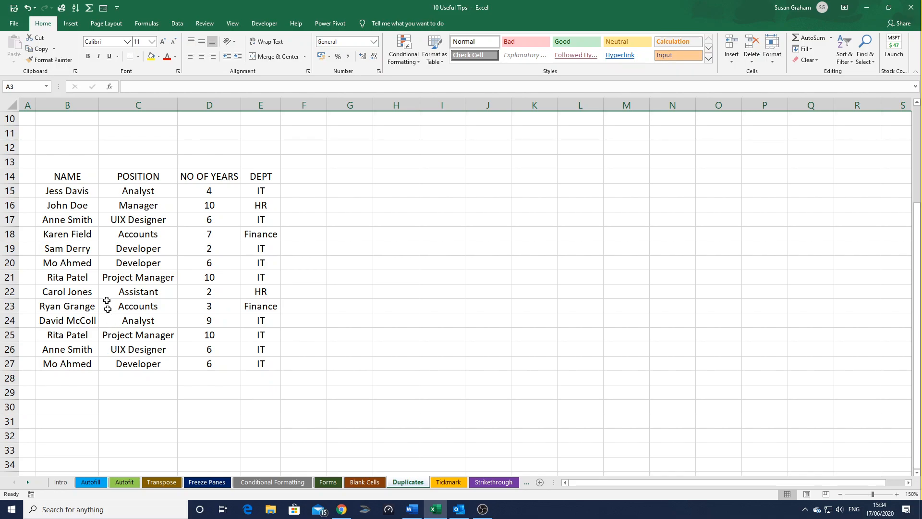
drag(58, 180, 255, 367)
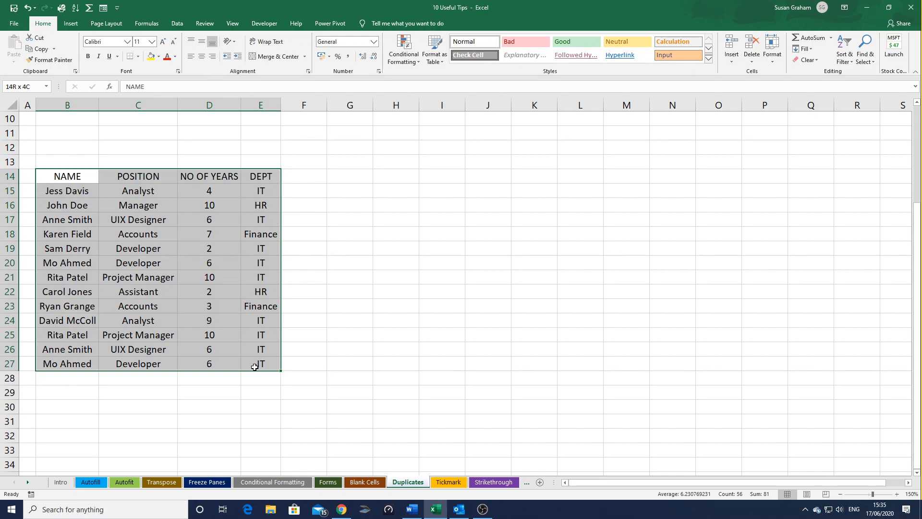
drag(254, 367, 254, 367)
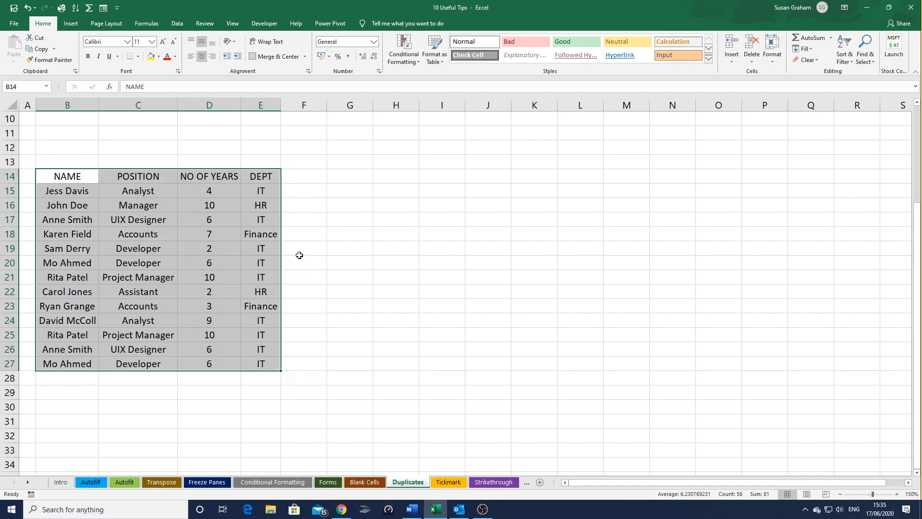
click(177, 24)
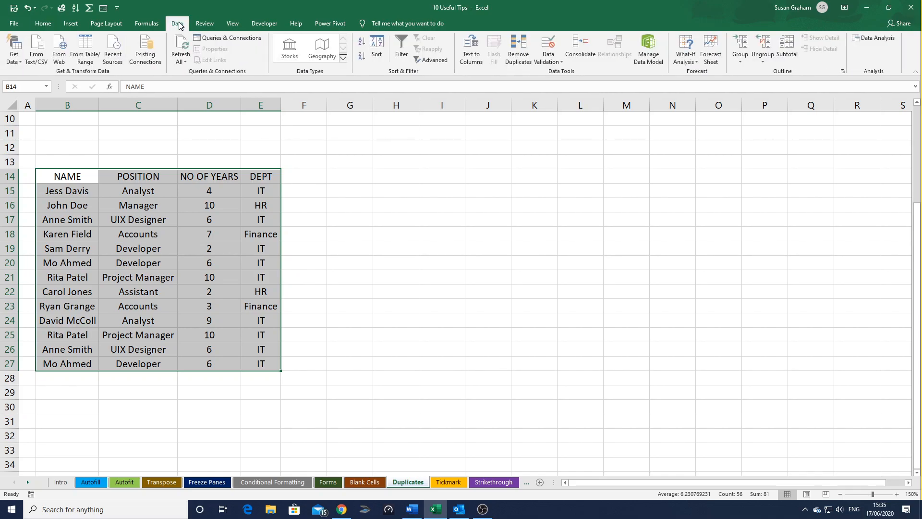
click(520, 51)
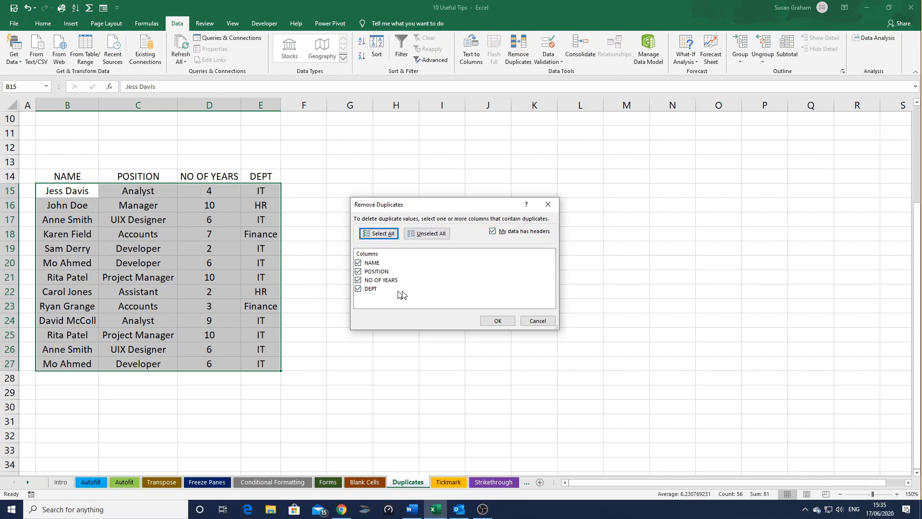
click(498, 321)
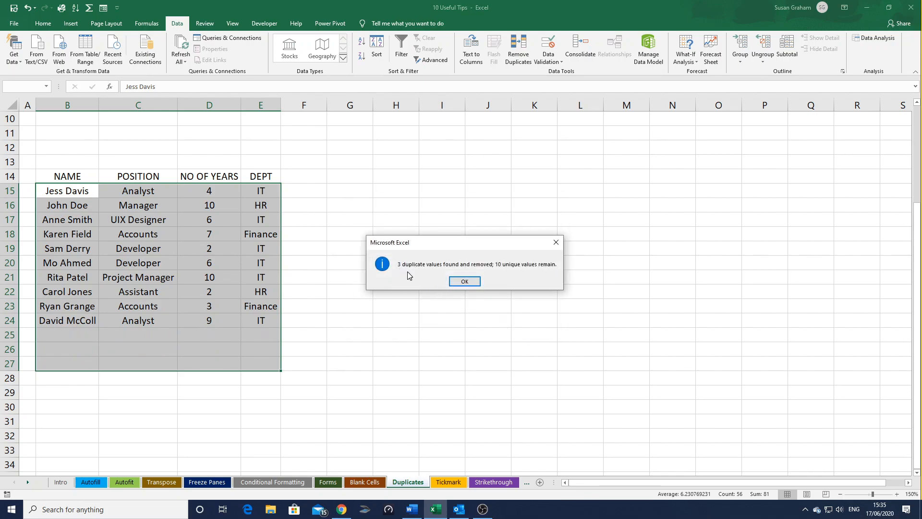
click(464, 283)
click(426, 308)
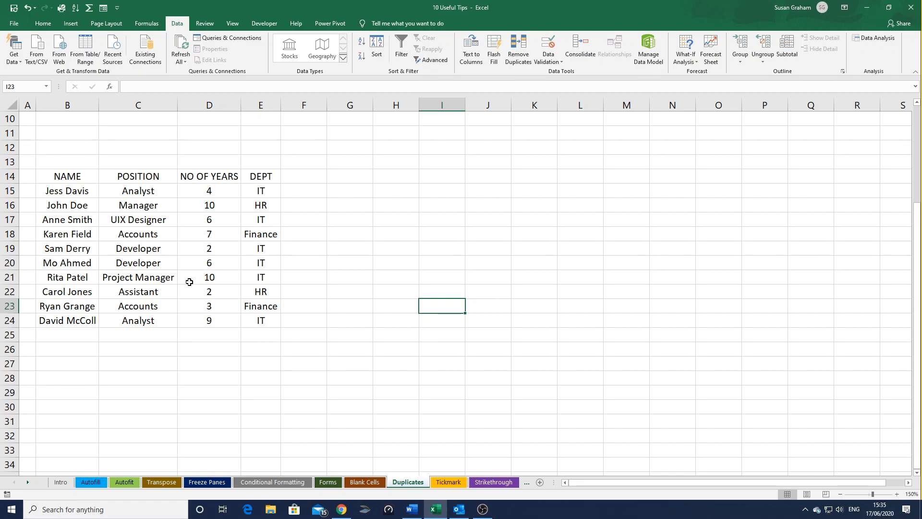
On the Tickmark sheet, insert the plain check mark emoji into cell F15 and dismiss the emoji picker.
click(444, 482)
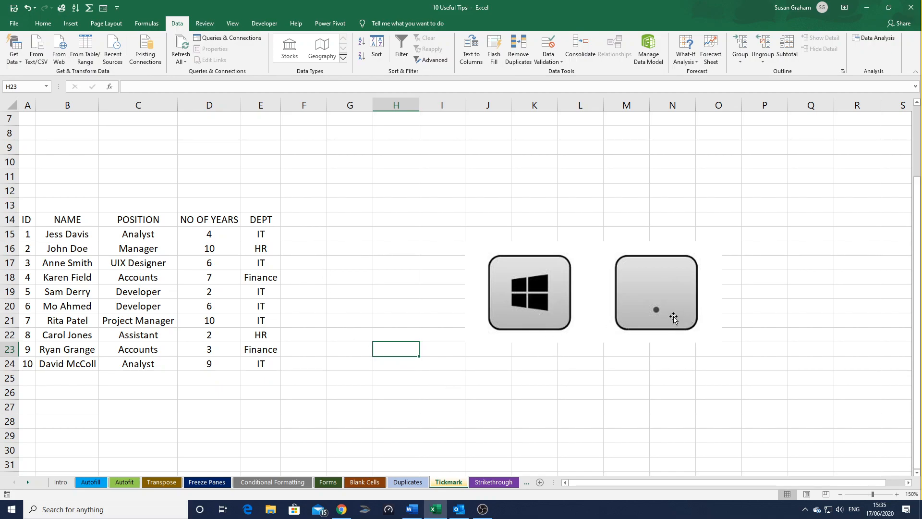
key(super+period)
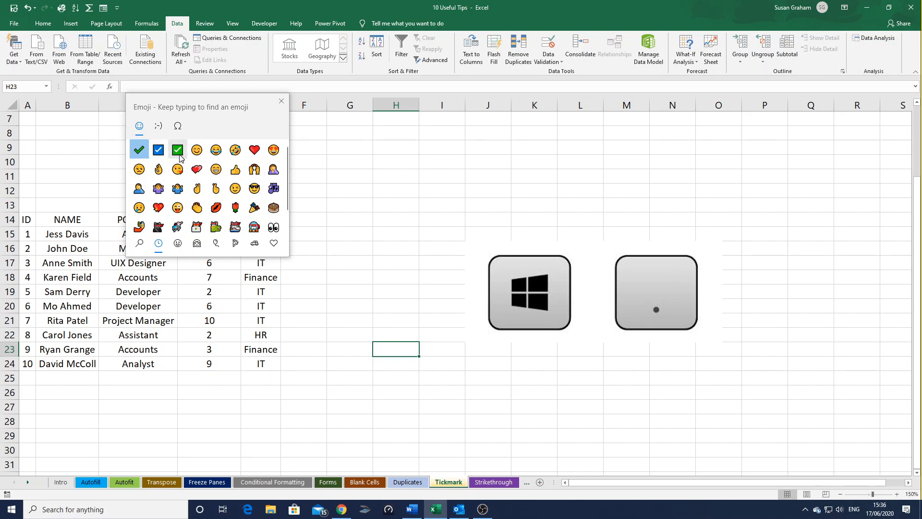
key(Escape)
click(303, 234)
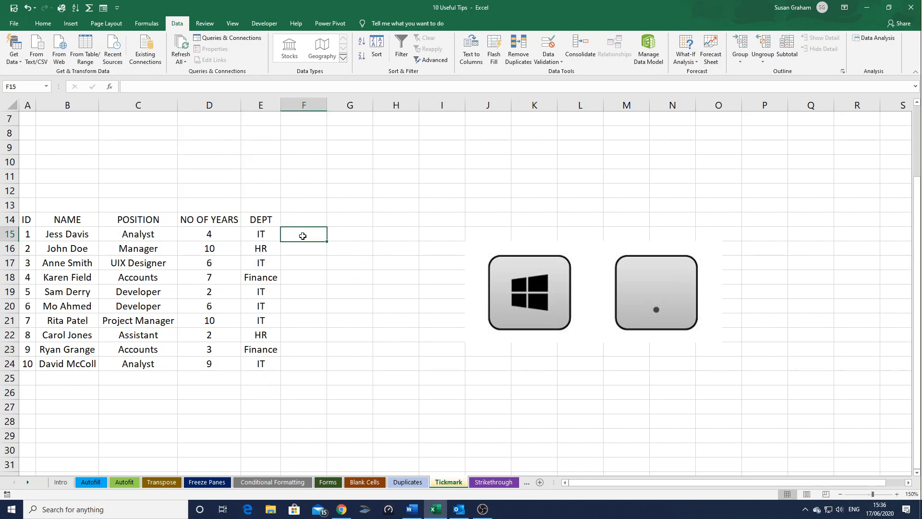
key(super+period)
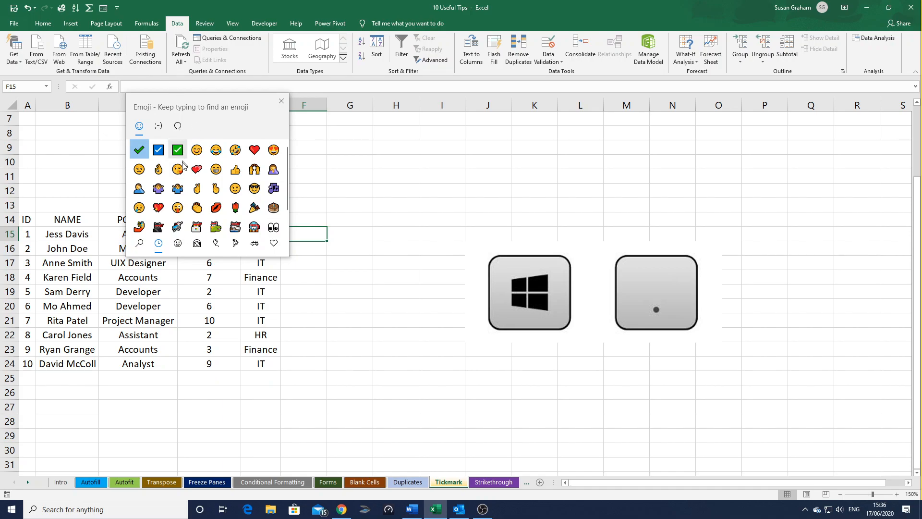
click(139, 151)
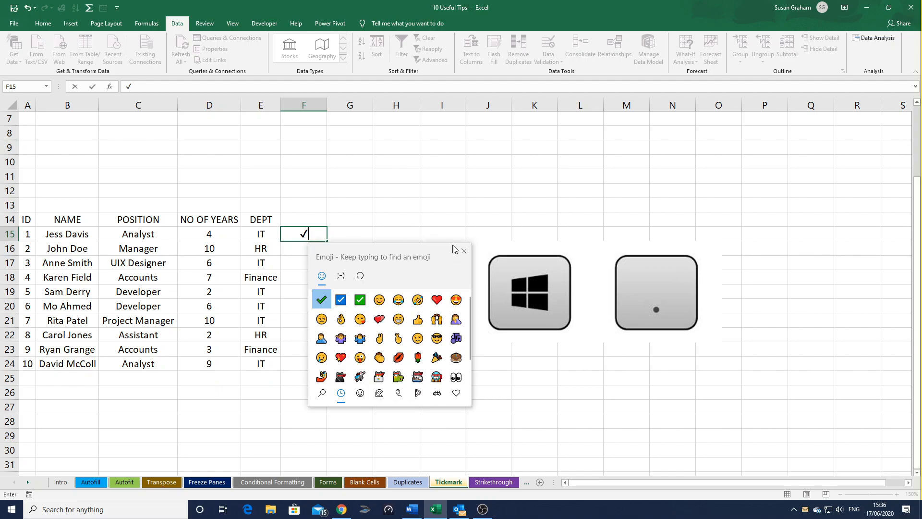
click(462, 252)
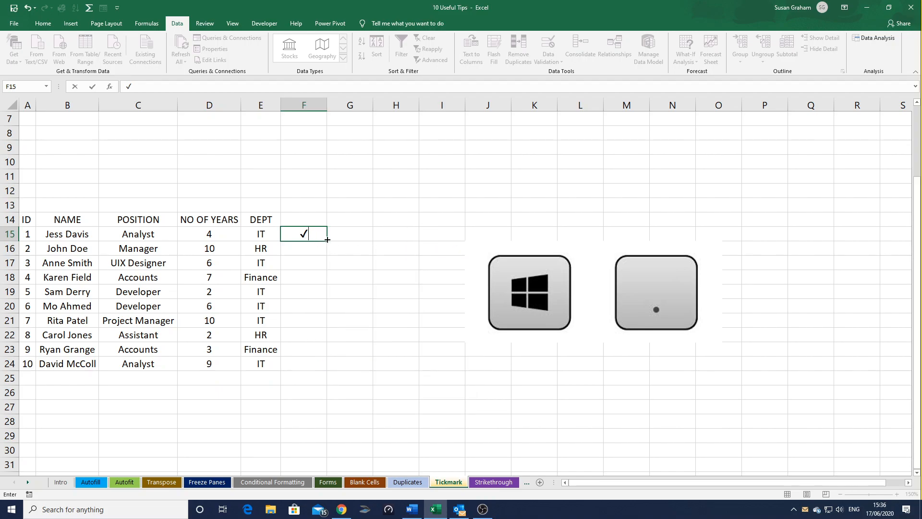
Commit the tick mark in F15 and fill it down to F17.
click(299, 248)
click(310, 235)
drag(327, 241, 327, 270)
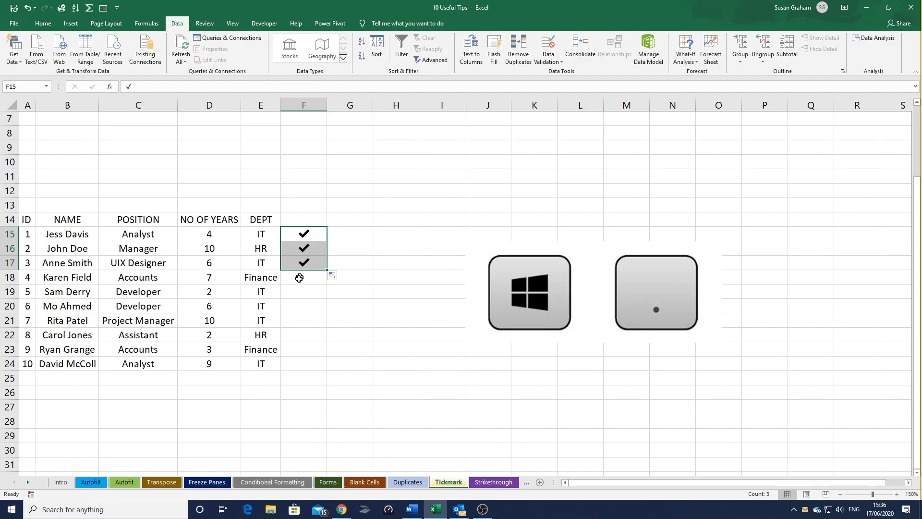
Insert the Wingdings 2 tick symbol, character code 80, into cell G15 and close the Symbol dialog.
click(353, 236)
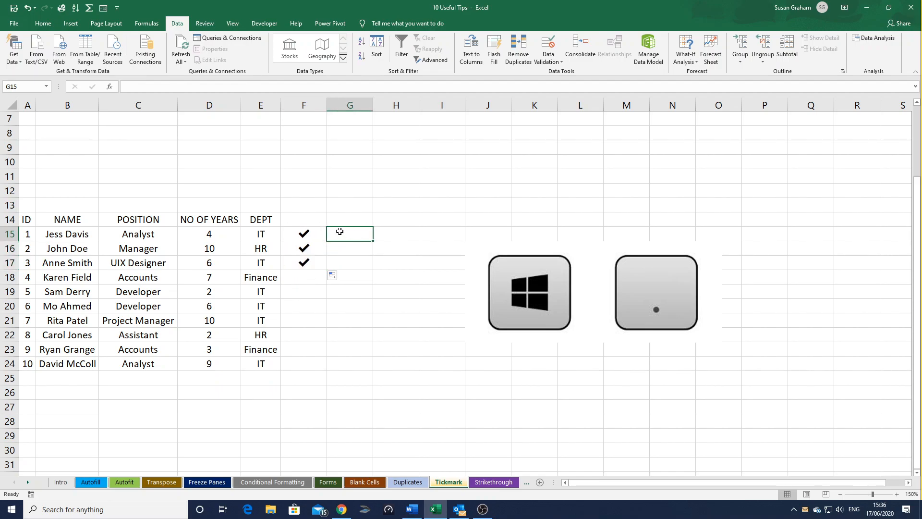
click(14, 23)
key(Escape)
click(71, 23)
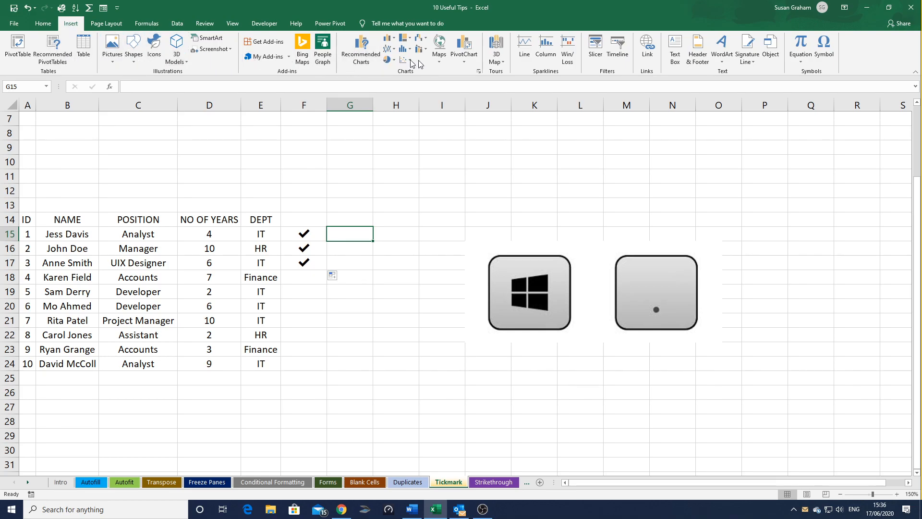
click(825, 49)
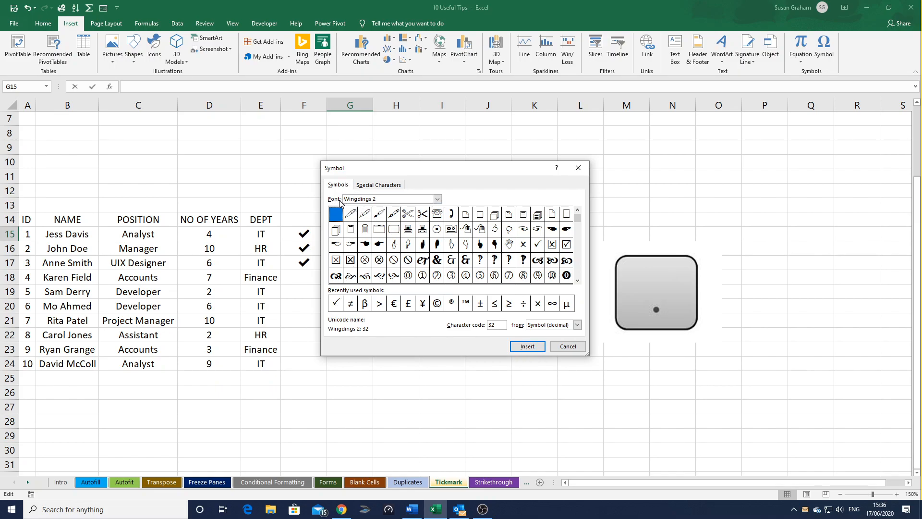
click(438, 199)
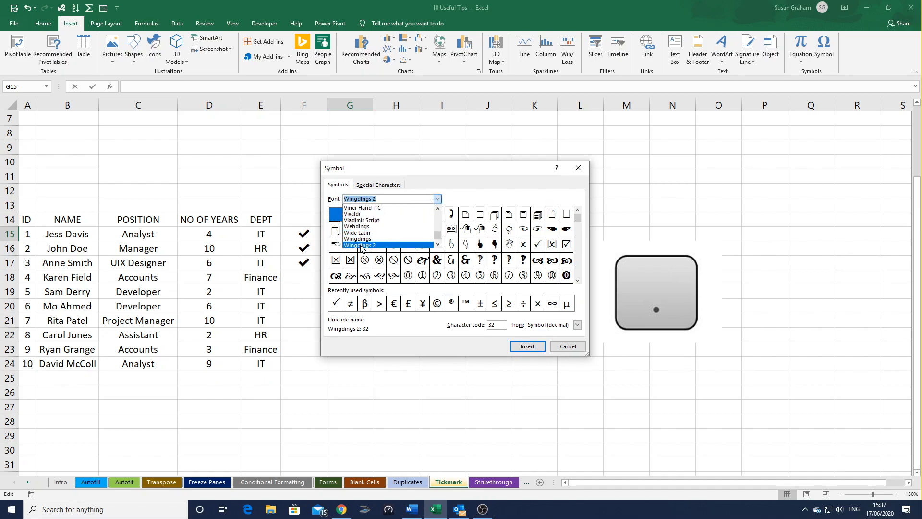
click(362, 246)
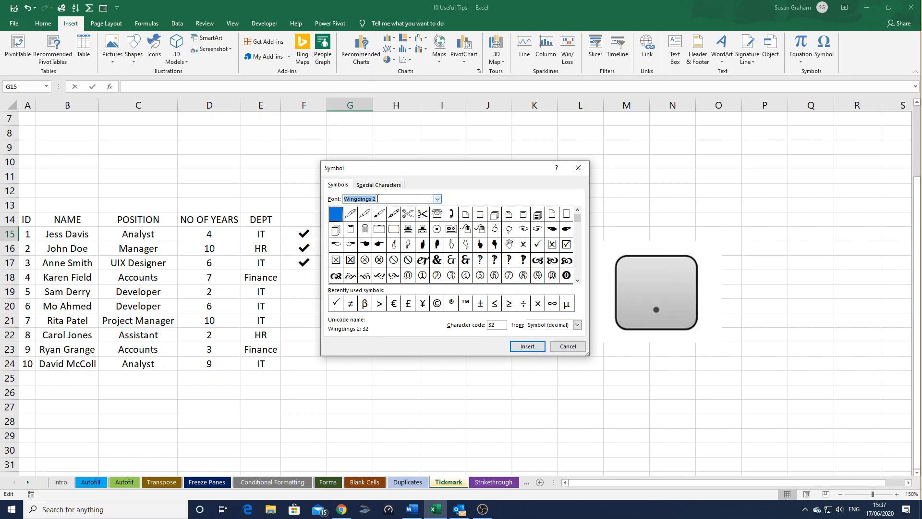
click(538, 244)
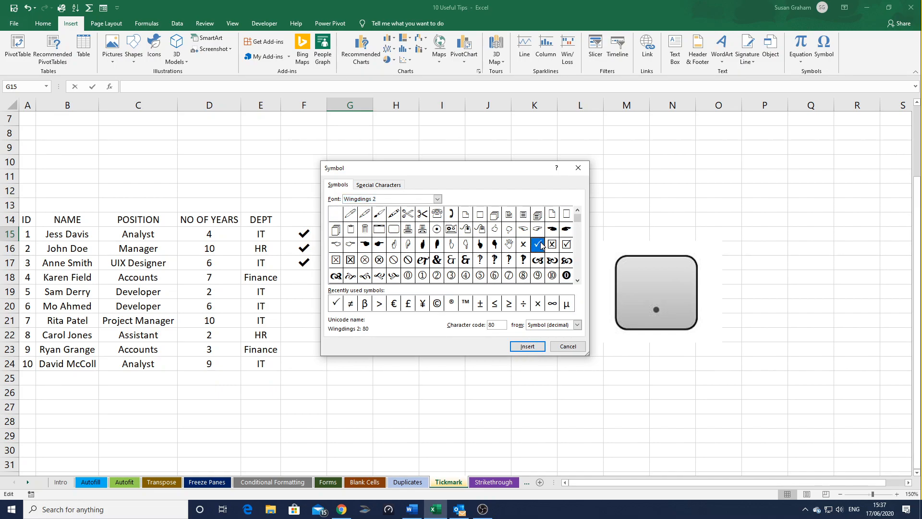
click(527, 347)
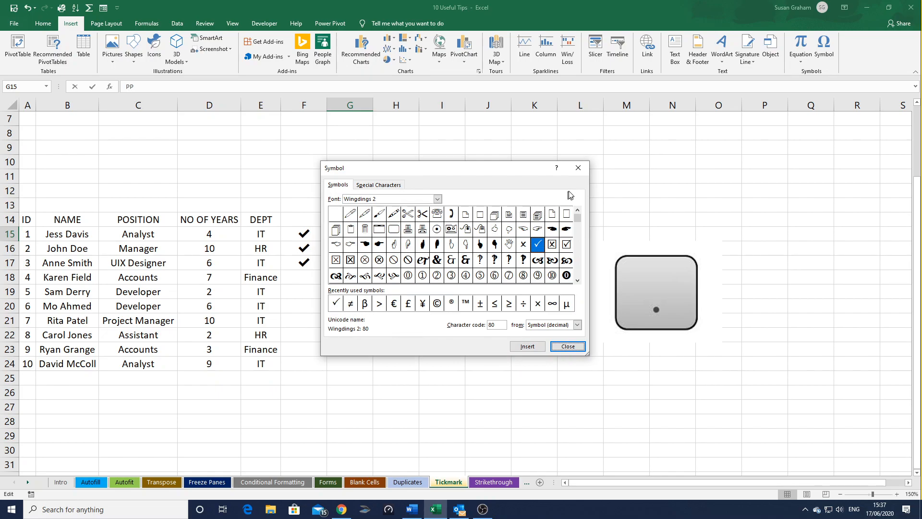
click(338, 303)
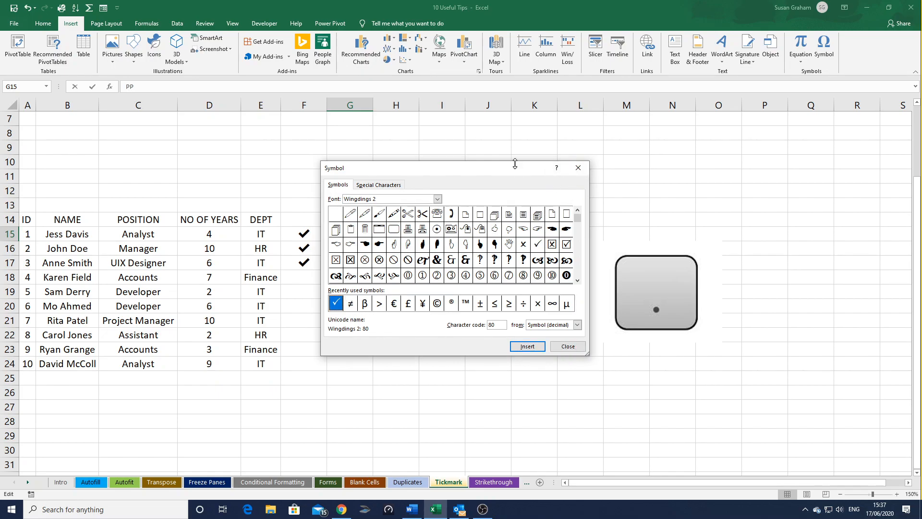
drag(513, 162, 513, 174)
drag(410, 183, 537, 169)
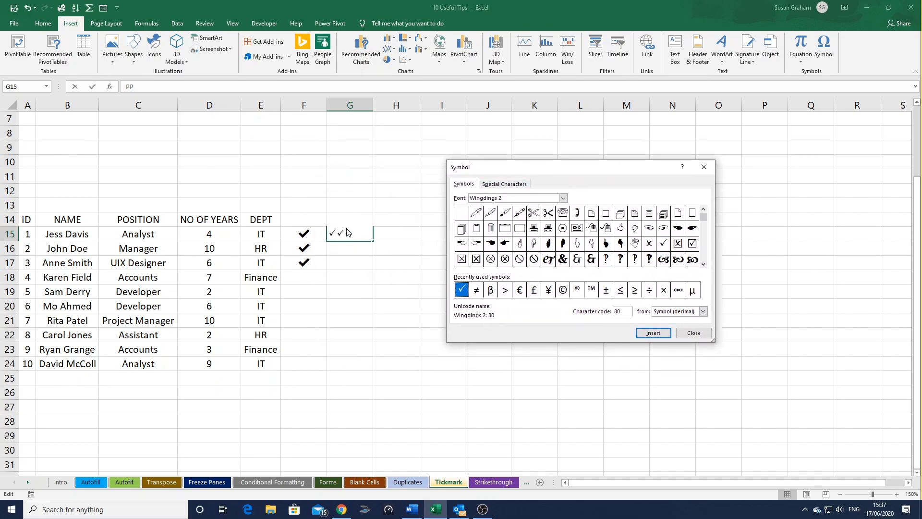
click(704, 167)
Delete the extra tick from G15 and fill the single remaining tick down to G17.
key(super+period)
key(BackSpace)
key(Return)
click(332, 237)
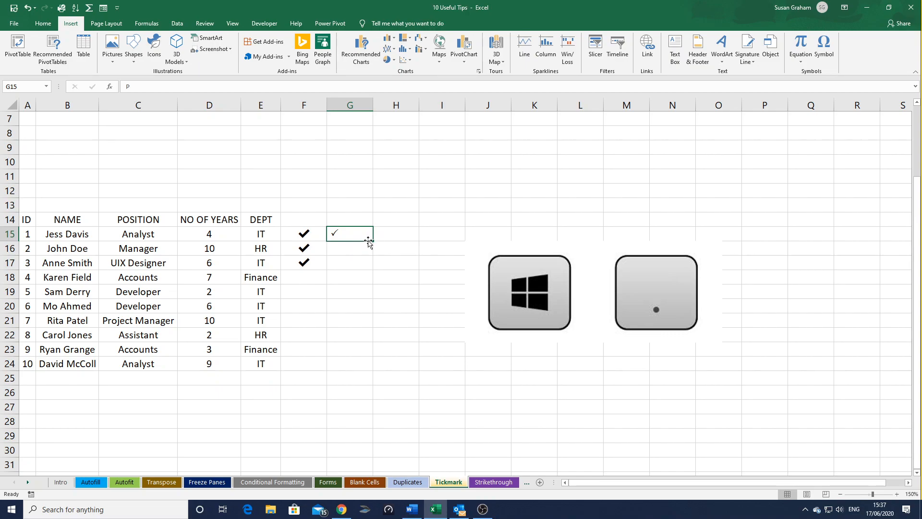
drag(372, 240, 373, 270)
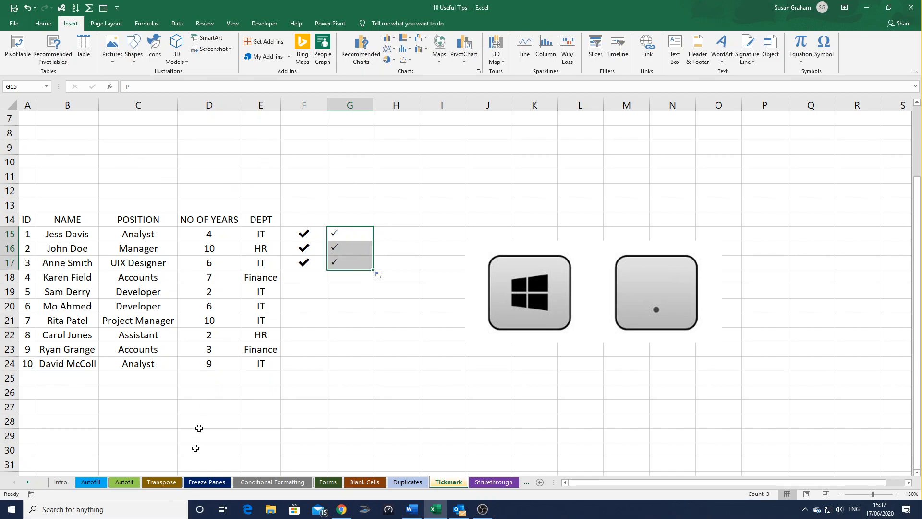
On the Strikethrough sheet, apply strikethrough to the name in B15 and to the whole of row 15.
click(495, 482)
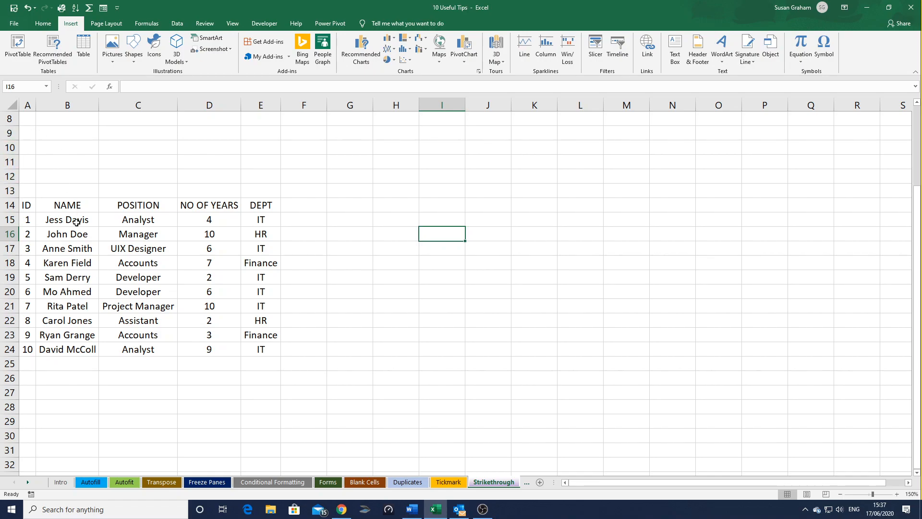
click(77, 222)
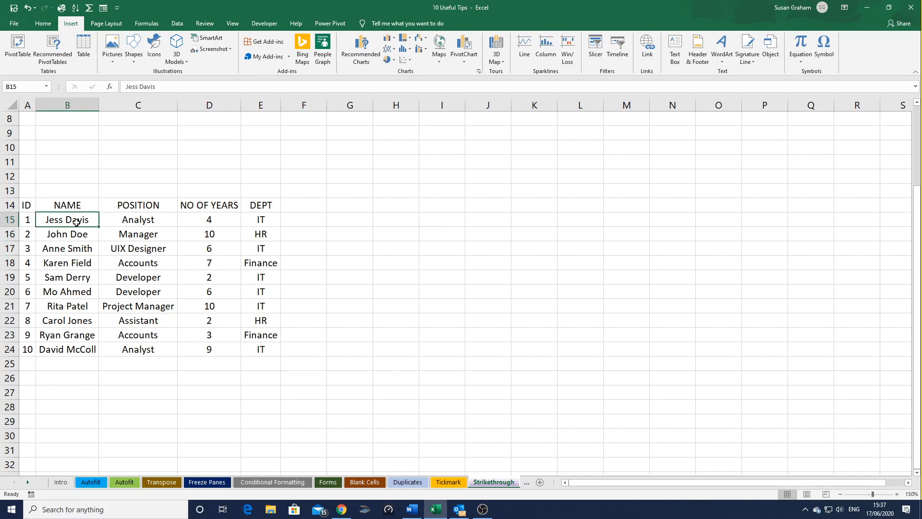
key(ctrl+5)
click(9, 220)
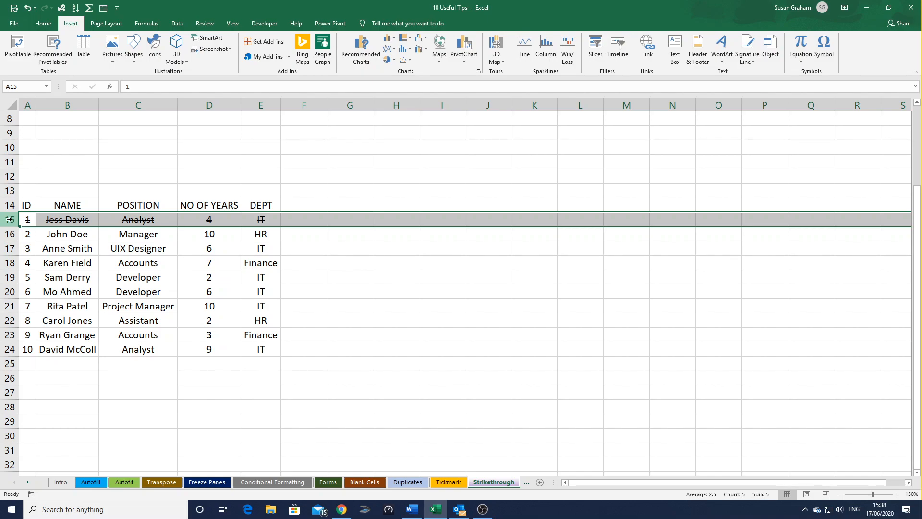
Apply strikethrough to the entire POSITION column C and return to the Intro sheet.
click(148, 105)
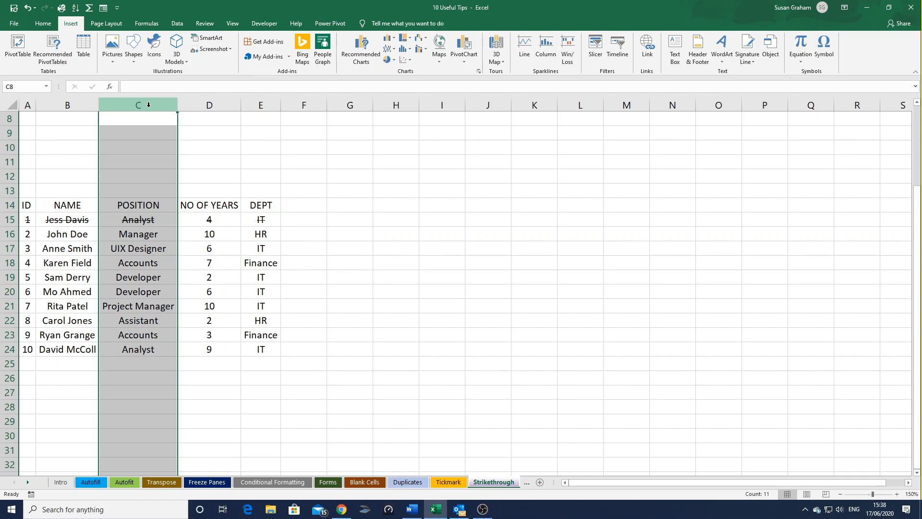
key(ctrl+5)
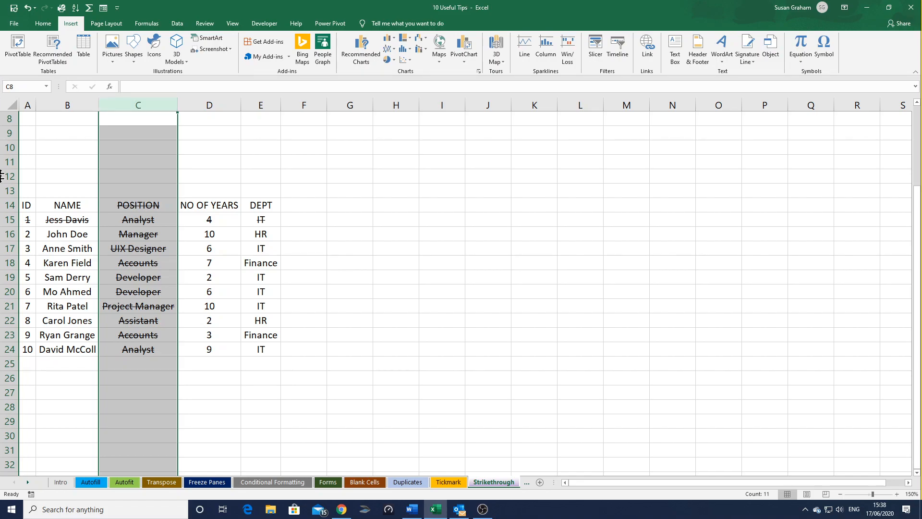
click(61, 482)
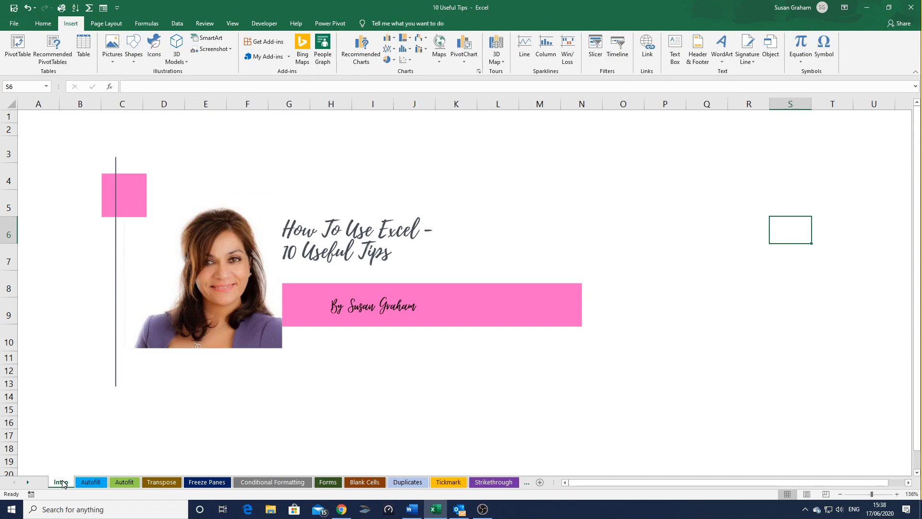